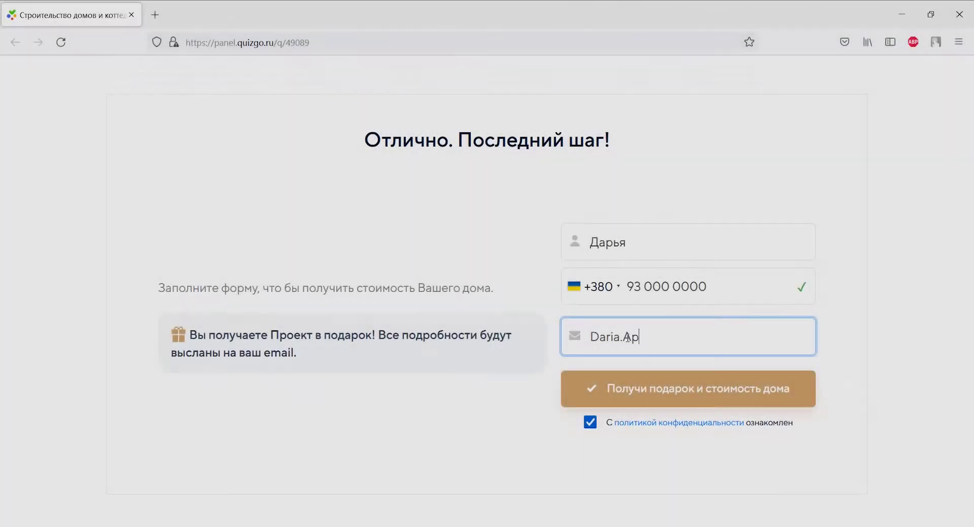
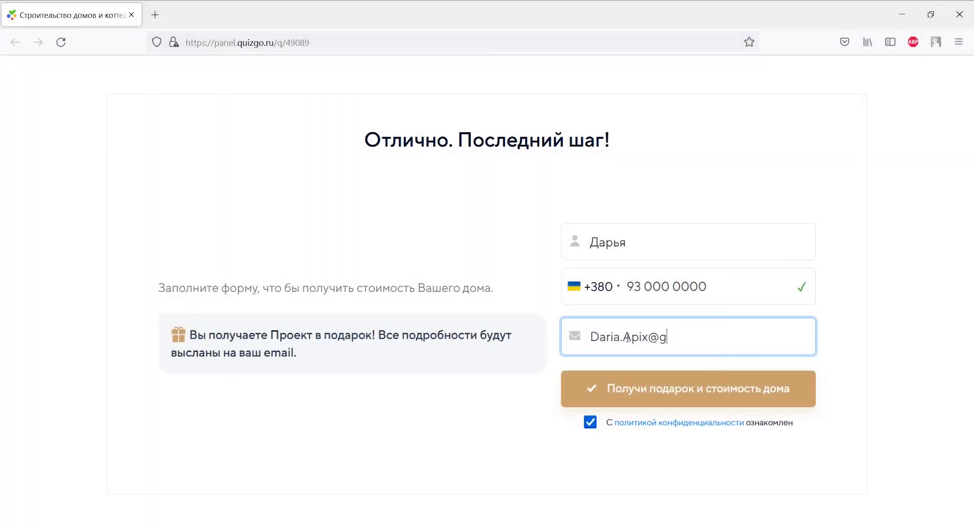
Enter the contact's e-mail and submit the quiz form to get the gift and house price.
{"action": "left_click", "coordinate": [632, 389]}
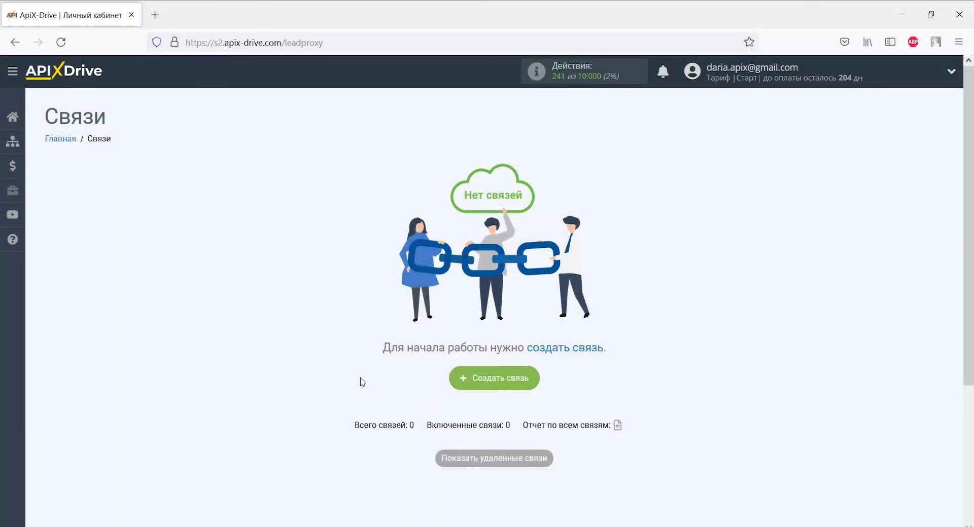
Start a new connection and select QuizGO as the data source system.
{"action": "left_click", "coordinate": [484, 379]}
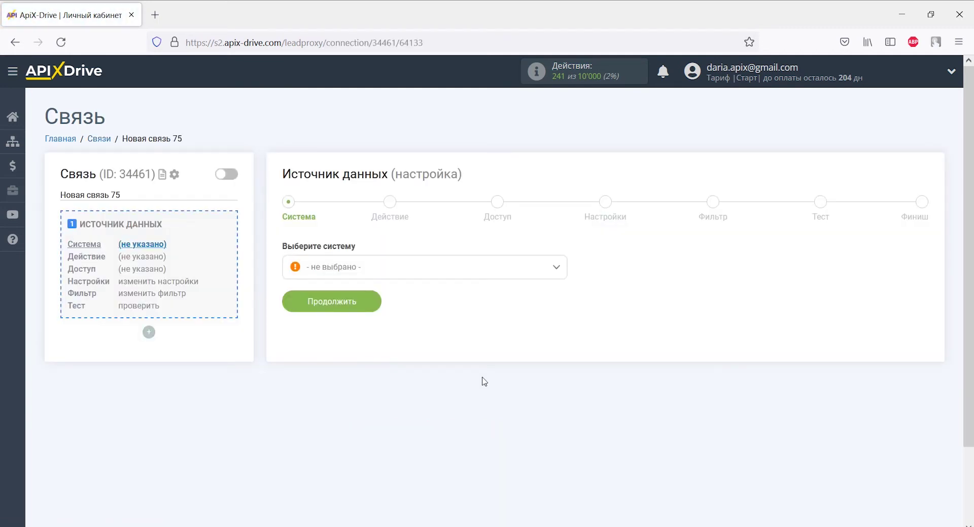
{"action": "left_click", "coordinate": [554, 274]}
{"action": "scroll", "coordinate": [560, 299], "scroll_direction": "down", "scroll_amount": 1}
{"action": "left_click_drag", "start_coordinate": [561, 299], "coordinate": [561, 390]}
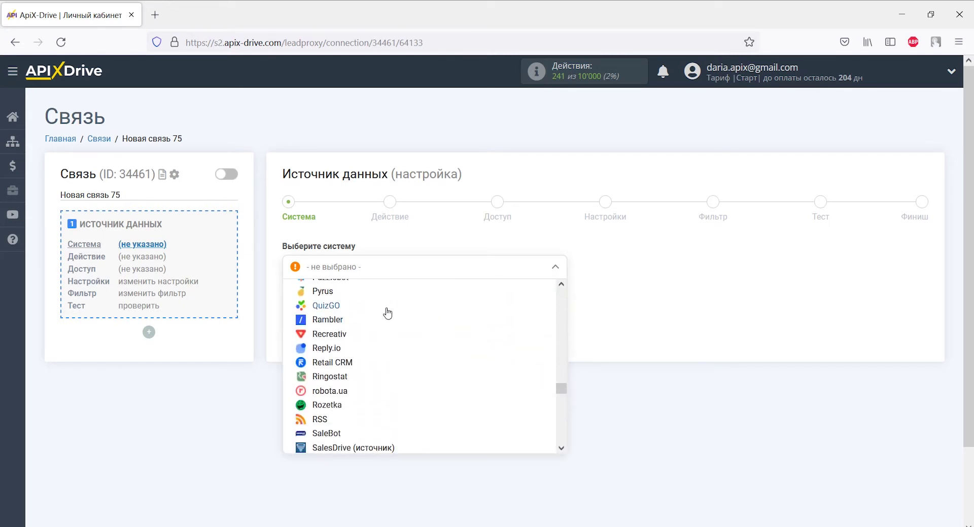
{"action": "left_click", "coordinate": [362, 307]}
{"action": "left_click", "coordinate": [362, 306]}
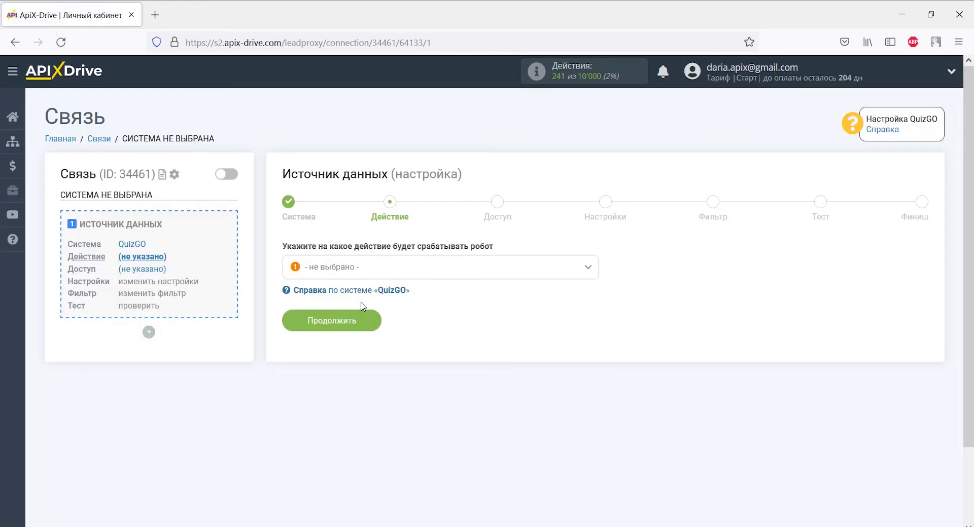
Set the source action to Получить данные and continue to the access step.
{"action": "left_click", "coordinate": [363, 269]}
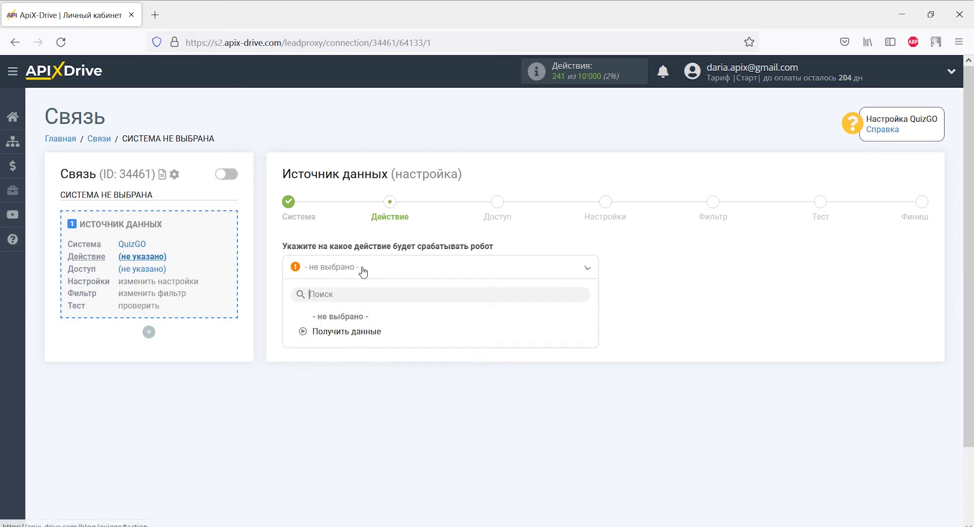
{"action": "left_click", "coordinate": [360, 330]}
{"action": "left_click", "coordinate": [360, 321]}
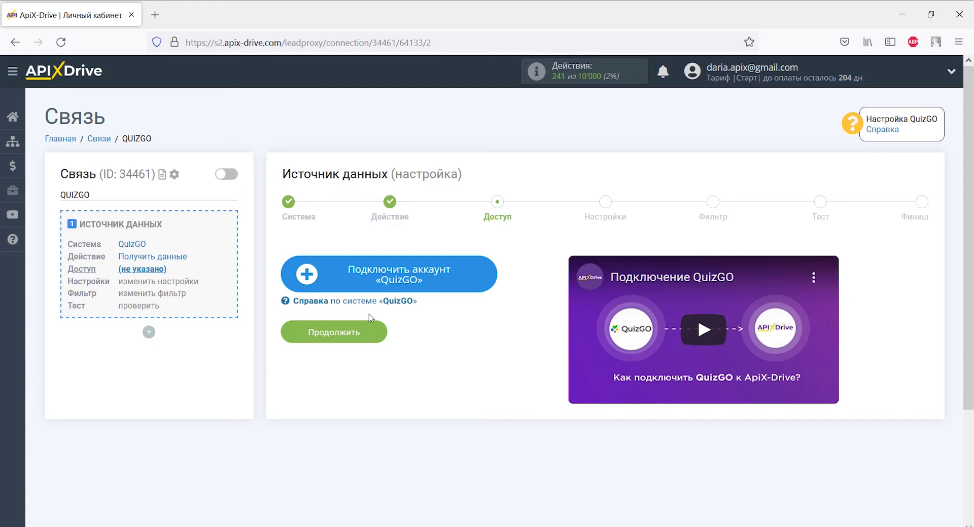
Connect and save the QuizGO account, then continue to the settings step.
{"action": "left_click", "coordinate": [327, 279]}
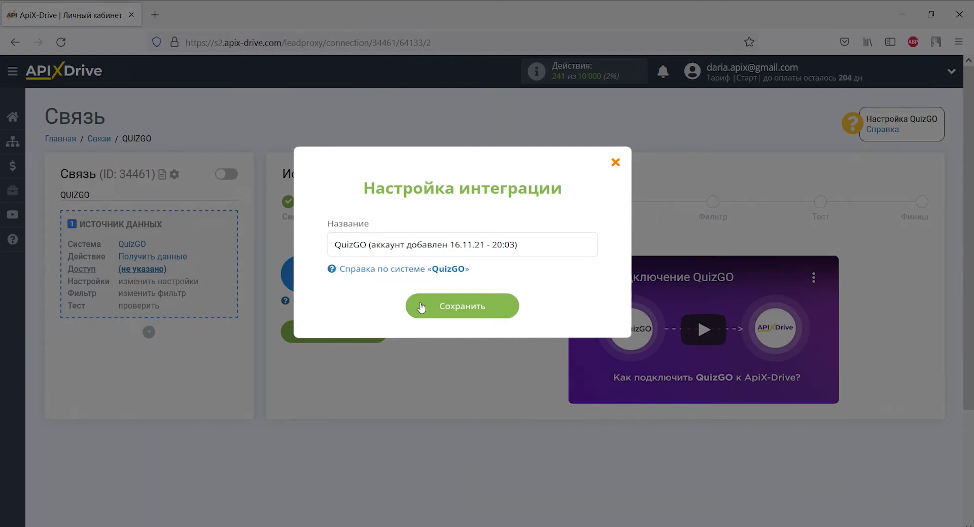
{"action": "left_click", "coordinate": [421, 307]}
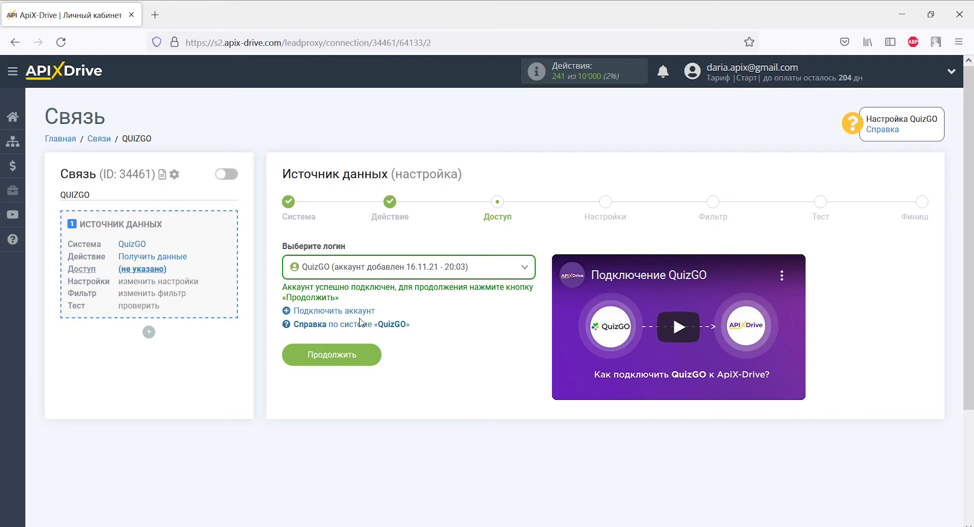
{"action": "left_click", "coordinate": [360, 356]}
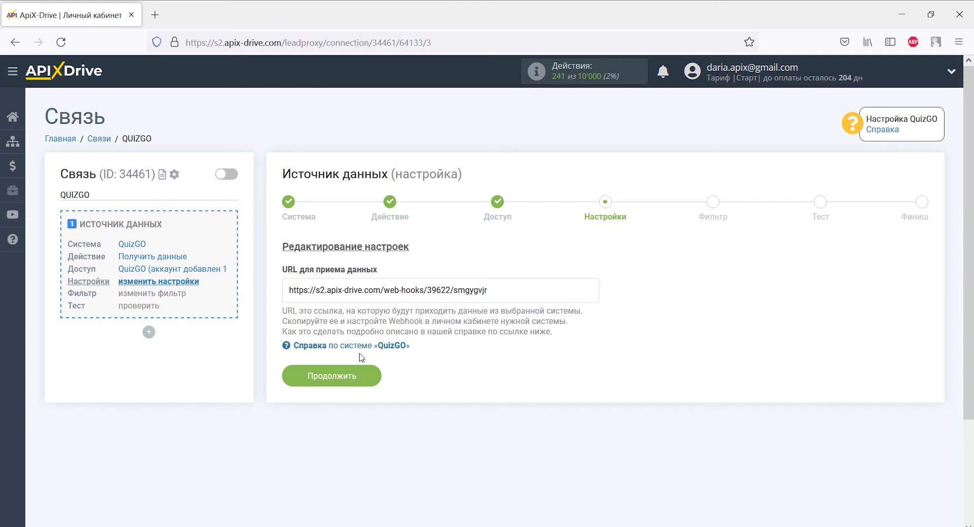
Copy the ApiX-Drive webhook URL for receiving QuizGO data.
{"action": "left_click_drag", "start_coordinate": [487, 290], "coordinate": [287, 290]}
{"action": "right_click", "coordinate": [287, 290]}
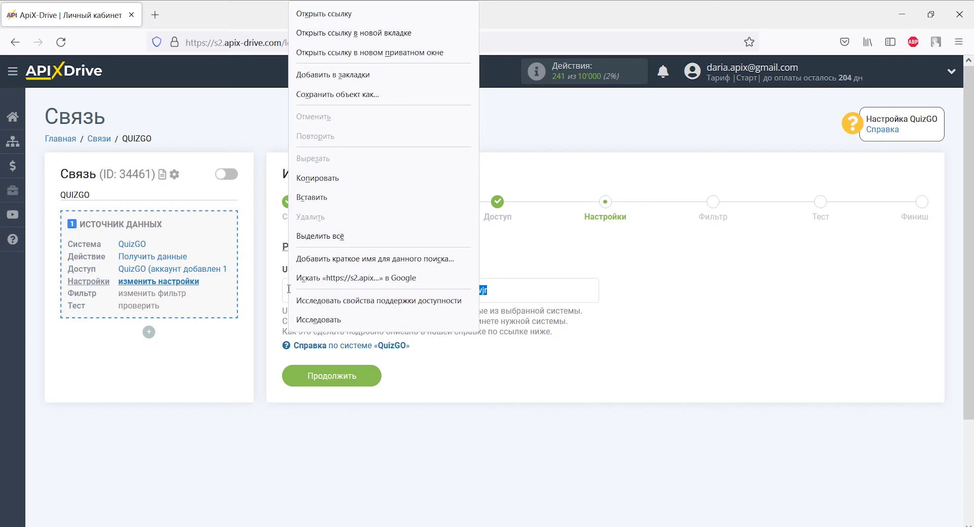
{"action": "left_click", "coordinate": [331, 184]}
{"action": "key", "text": "alt+Tab"}
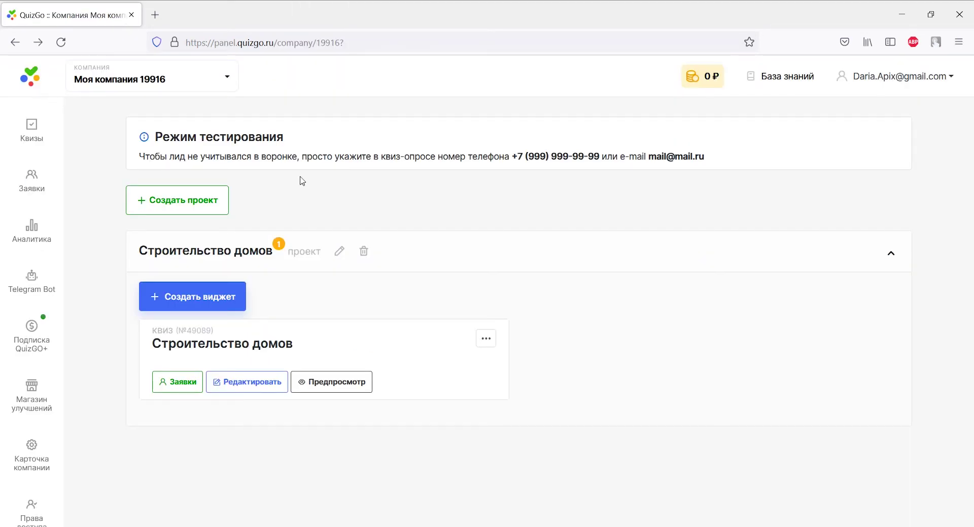
Open the Строительство домов quiz's QuizGo Webhooks integration settings.
{"action": "left_click", "coordinate": [261, 381]}
{"action": "scroll", "coordinate": [261, 378], "scroll_direction": "down", "scroll_amount": 4}
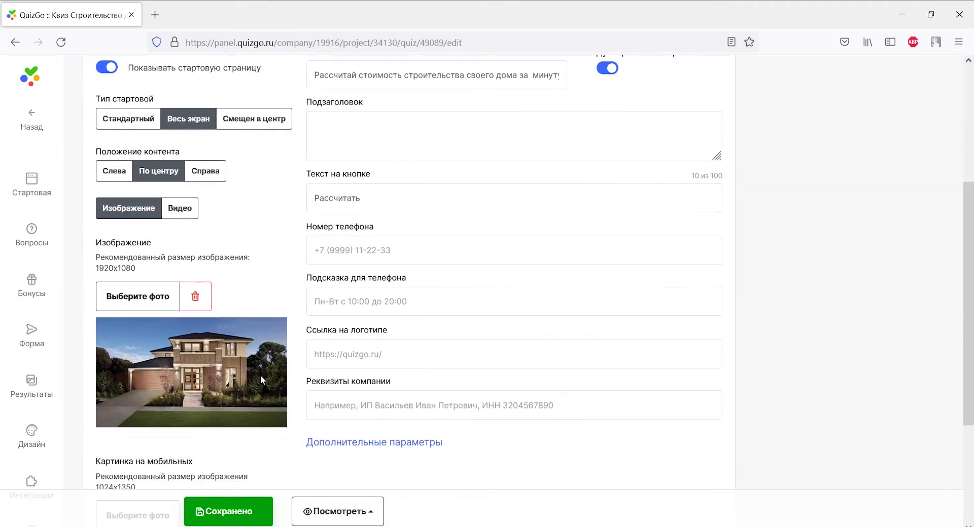
{"action": "scroll", "coordinate": [39, 326], "scroll_direction": "down", "scroll_amount": 3}
{"action": "left_click", "coordinate": [40, 329]}
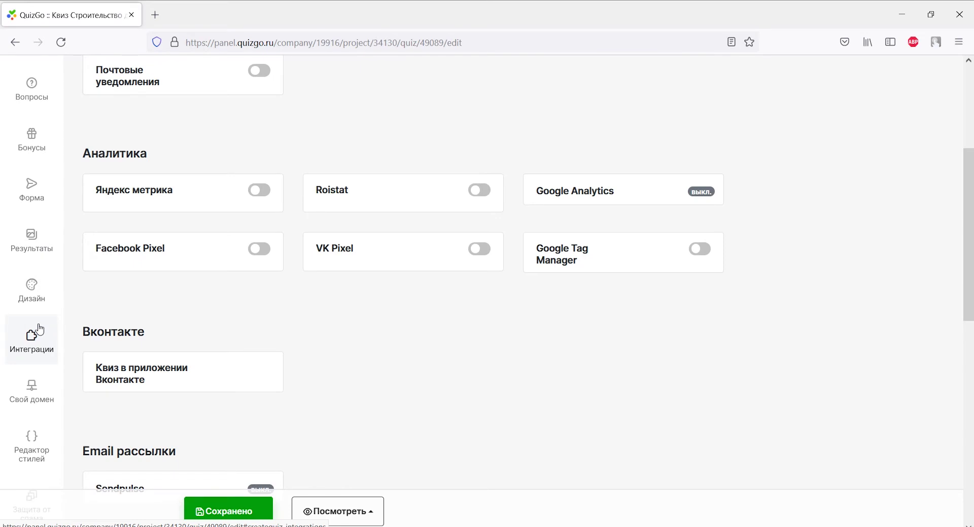
{"action": "scroll", "coordinate": [69, 327], "scroll_direction": "down", "scroll_amount": 6}
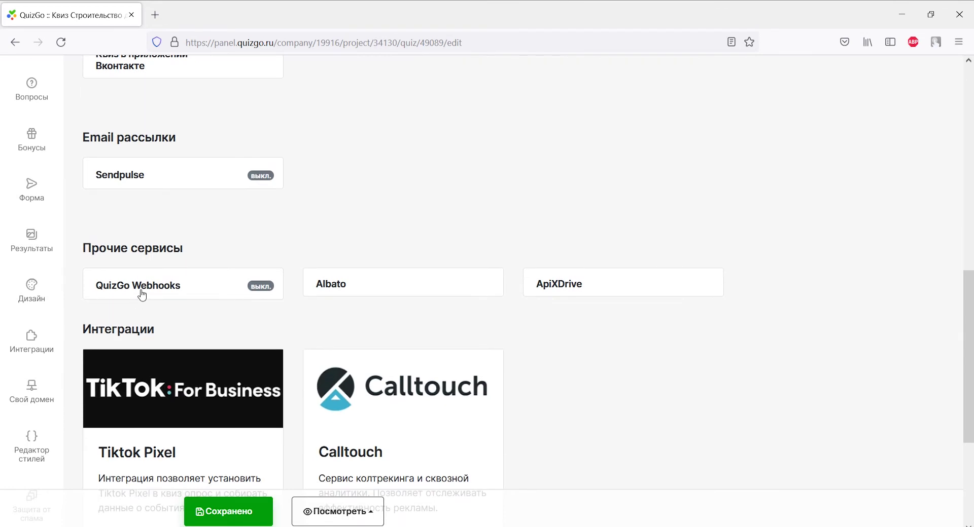
{"action": "left_click", "coordinate": [141, 291]}
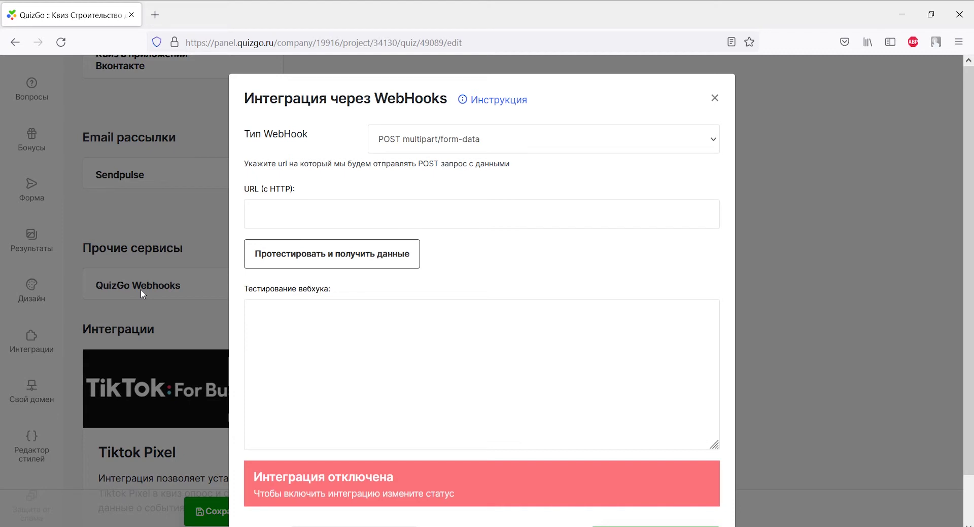
Paste the webhook URL, set type POST JSON, enable the integration and save it.
{"action": "left_click", "coordinate": [251, 214]}
{"action": "right_click", "coordinate": [249, 215]}
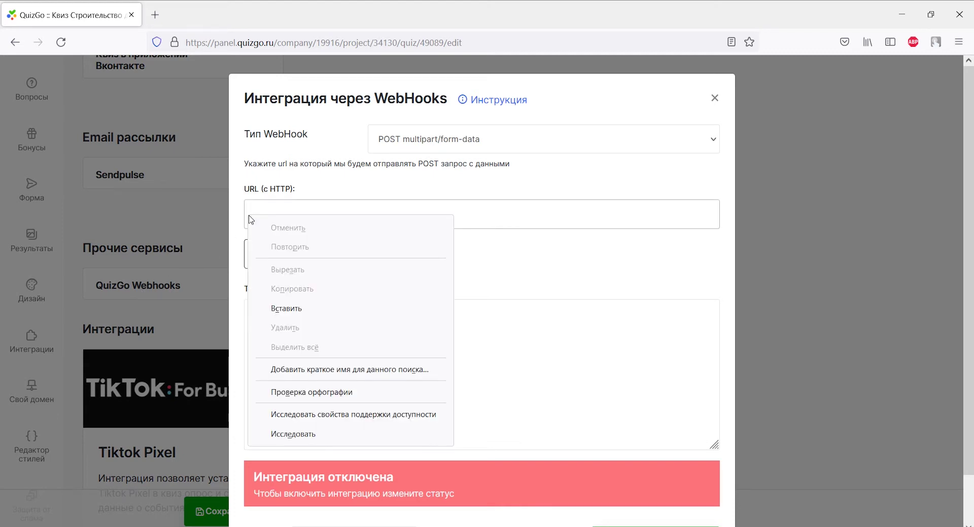
{"action": "left_click", "coordinate": [285, 307]}
{"action": "left_click", "coordinate": [403, 147]}
{"action": "left_click", "coordinate": [404, 164]}
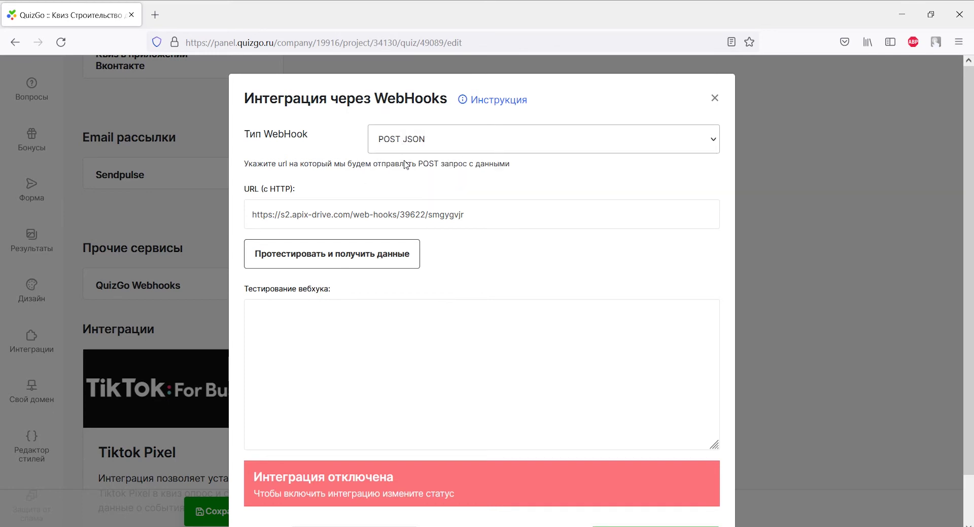
{"action": "scroll", "coordinate": [404, 224], "scroll_direction": "down", "scroll_amount": 2}
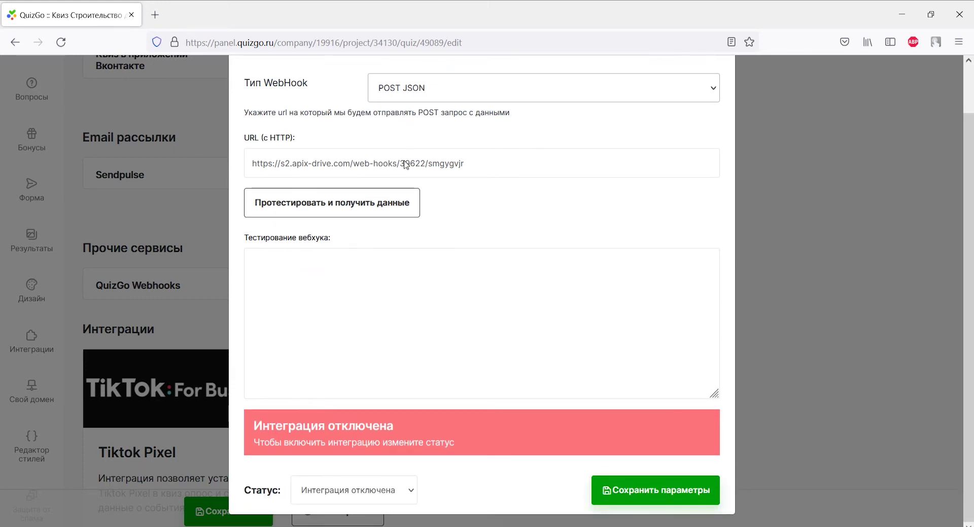
{"action": "left_click", "coordinate": [378, 491]}
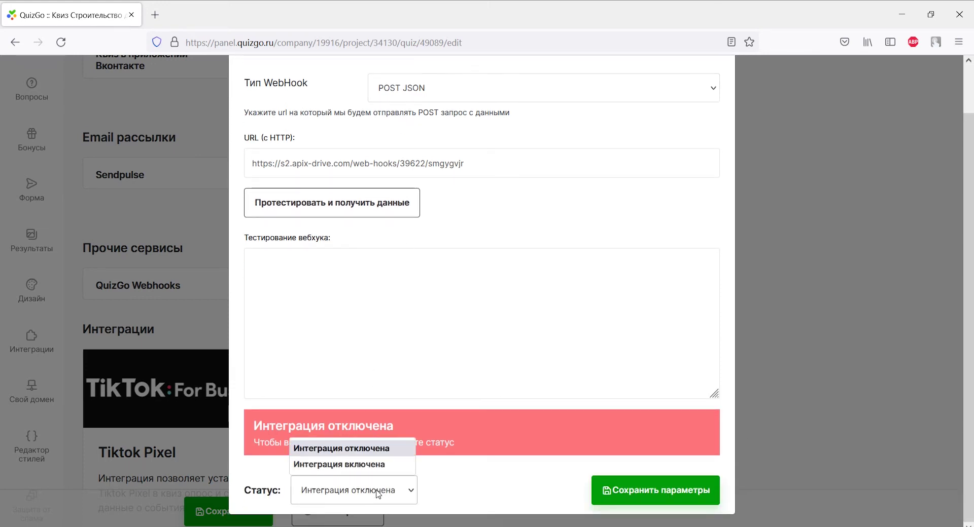
{"action": "left_click", "coordinate": [378, 463]}
{"action": "left_click", "coordinate": [632, 487]}
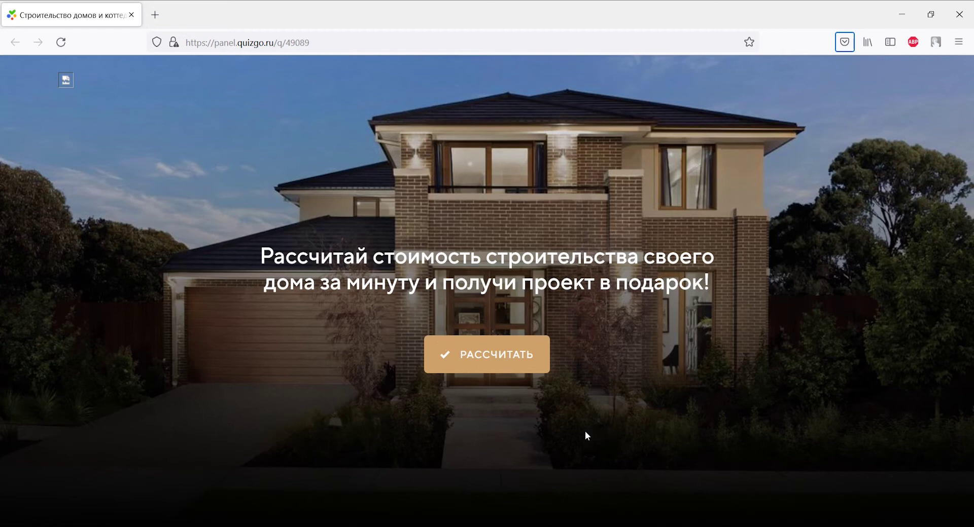
{"action": "left_click", "coordinate": [515, 368]}
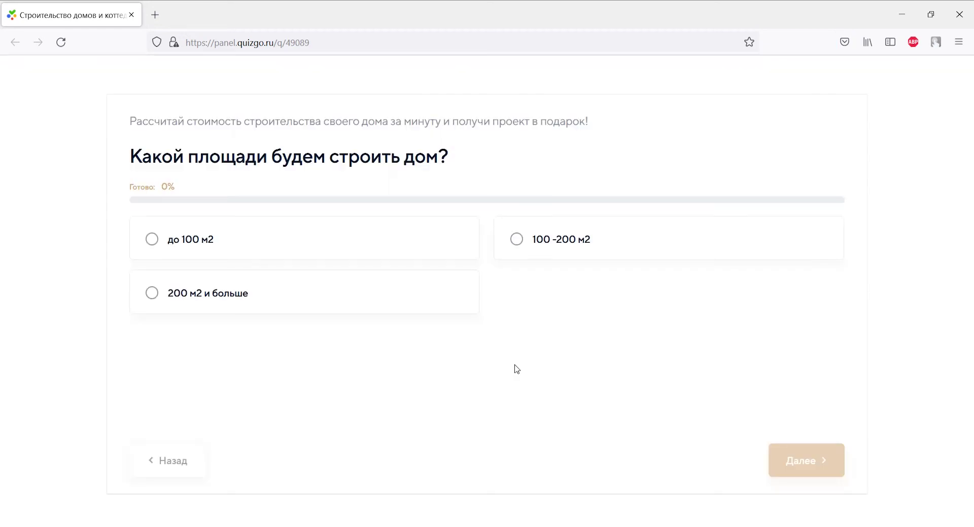
Answer the quiz questions: до 100 м2 area, number of floors, and Кирпич material.
{"action": "left_click", "coordinate": [148, 236]}
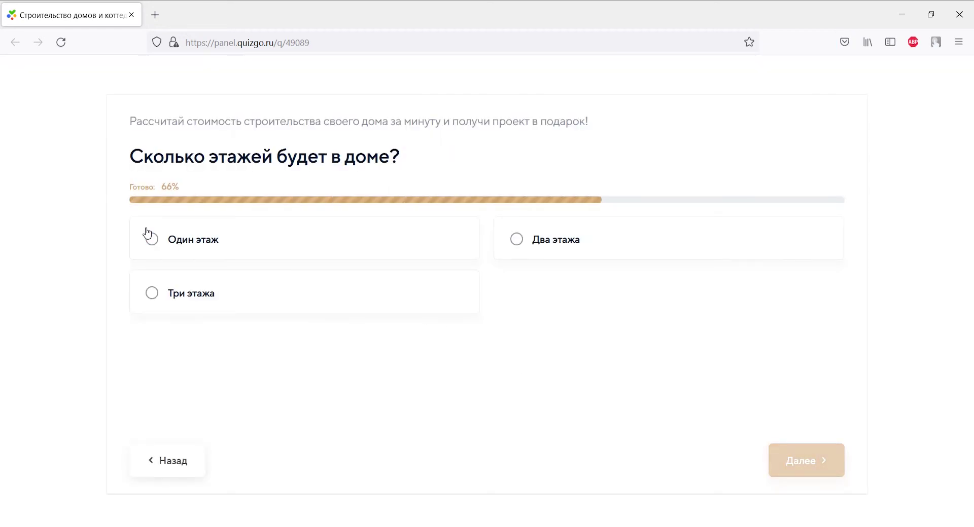
{"action": "left_click", "coordinate": [149, 236]}
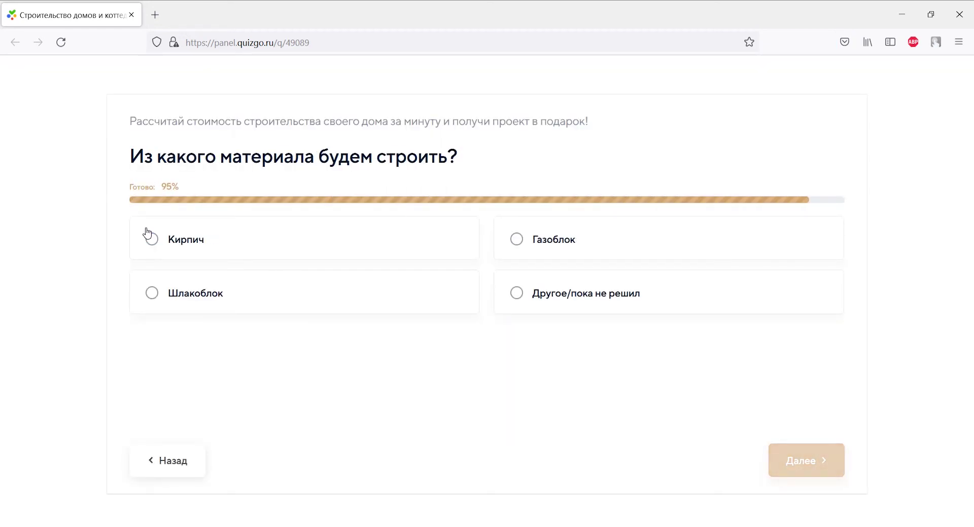
{"action": "left_click", "coordinate": [147, 234]}
Fill the contact form with a name, a Ukrainian +380 phone and an e-mail, and submit it.
{"action": "left_click", "coordinate": [618, 253]}
{"action": "type", "text": "Дарья"}
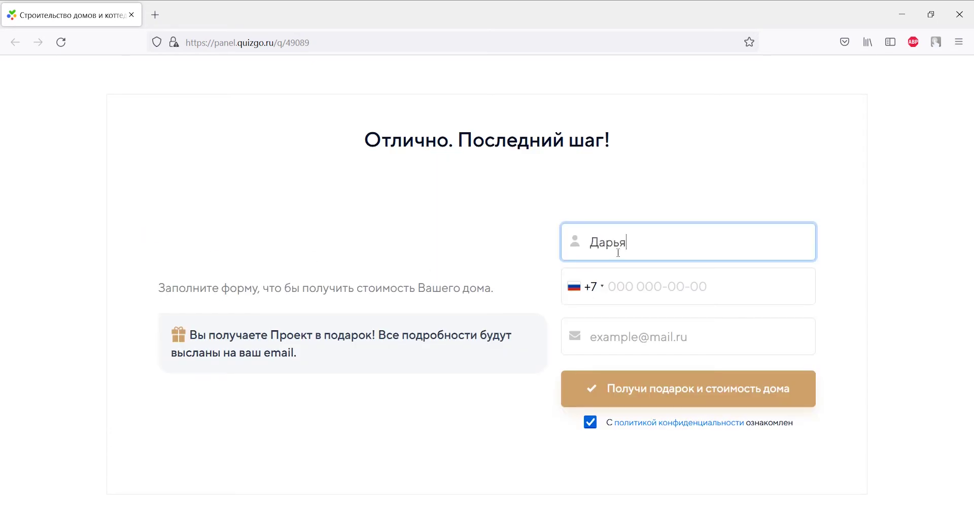
{"action": "left_click", "coordinate": [584, 285]}
{"action": "scroll", "coordinate": [598, 368], "scroll_direction": "down", "scroll_amount": 1}
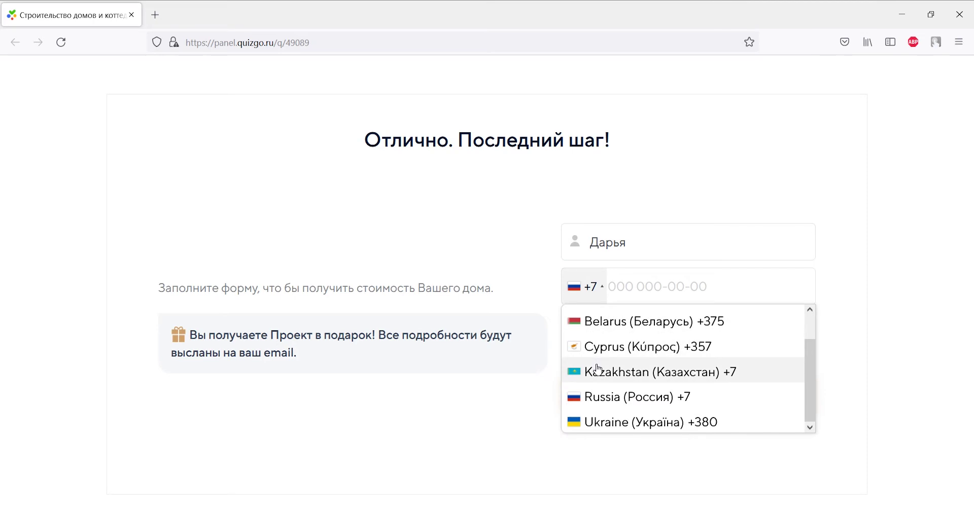
{"action": "left_click", "coordinate": [634, 422]}
{"action": "left_click", "coordinate": [627, 287]}
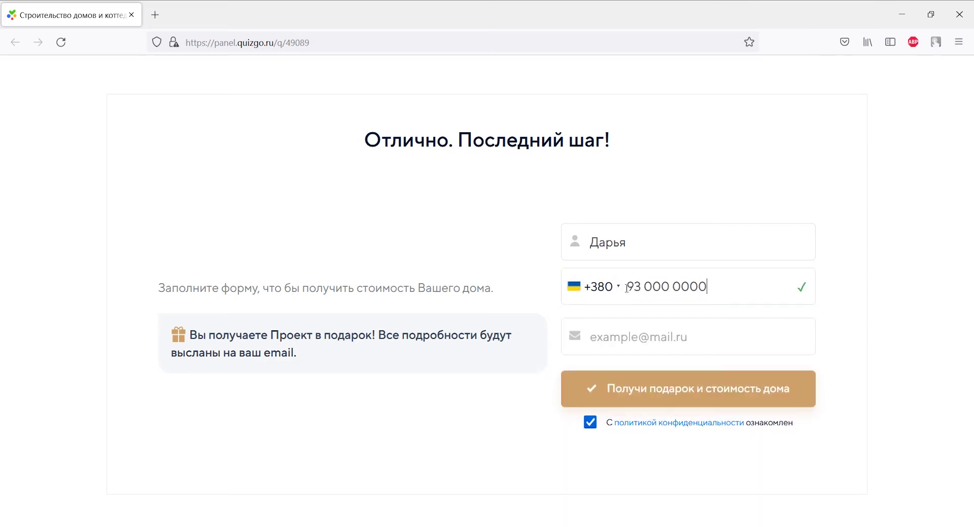
{"action": "left_click", "coordinate": [627, 337]}
{"action": "left_click", "coordinate": [631, 389]}
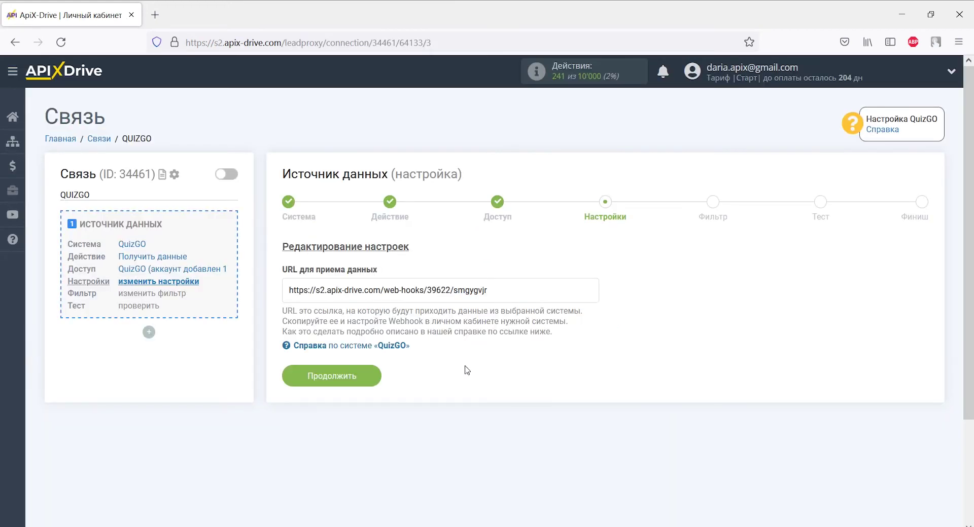
{"action": "left_click", "coordinate": [374, 375]}
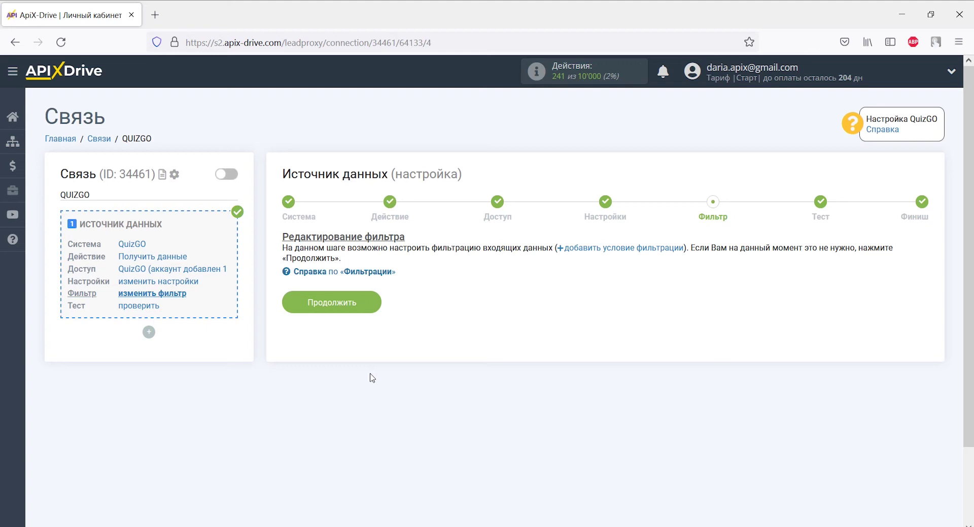
Skip the filter, review the QuizGO test lead data, and finish the source setup.
{"action": "left_click", "coordinate": [371, 303]}
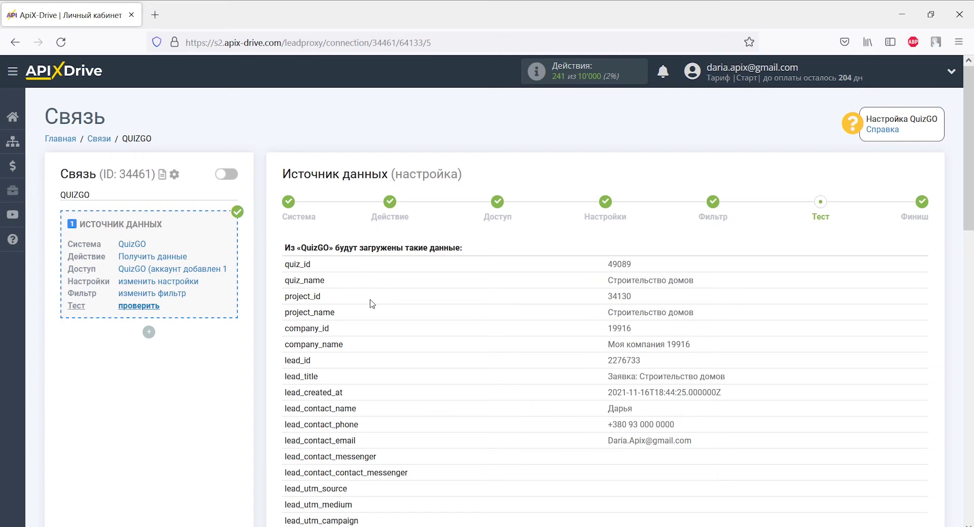
{"action": "scroll", "coordinate": [370, 303], "scroll_direction": "down", "scroll_amount": 4}
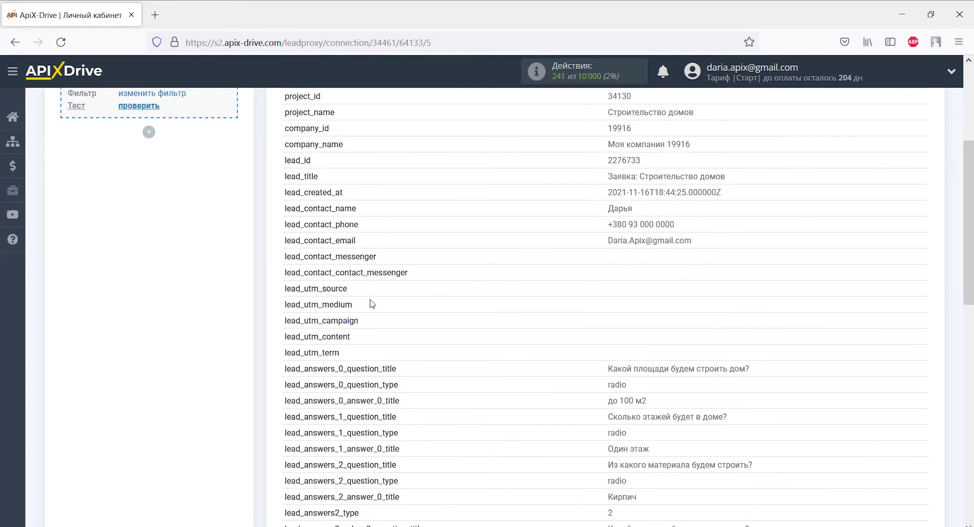
{"action": "scroll", "coordinate": [373, 304], "scroll_direction": "down", "scroll_amount": 4}
{"action": "scroll", "coordinate": [372, 303], "scroll_direction": "down", "scroll_amount": 4}
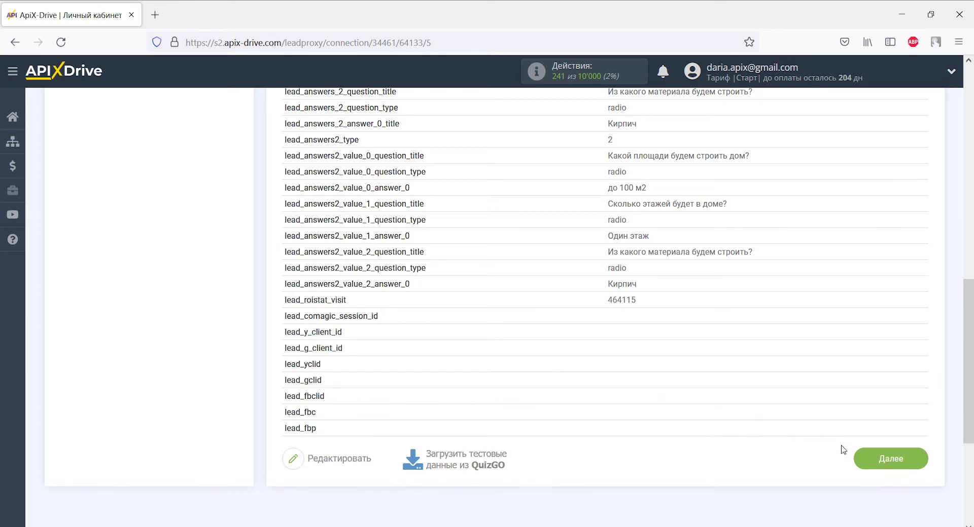
{"action": "left_click", "coordinate": [871, 460]}
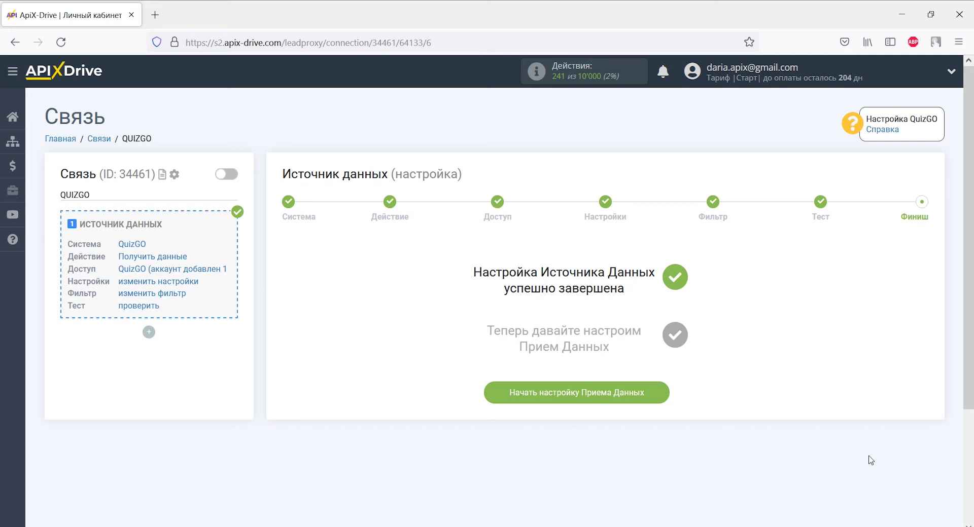
Set the data receiver to Google Sheets with the Добавить строку action.
{"action": "left_click", "coordinate": [647, 392]}
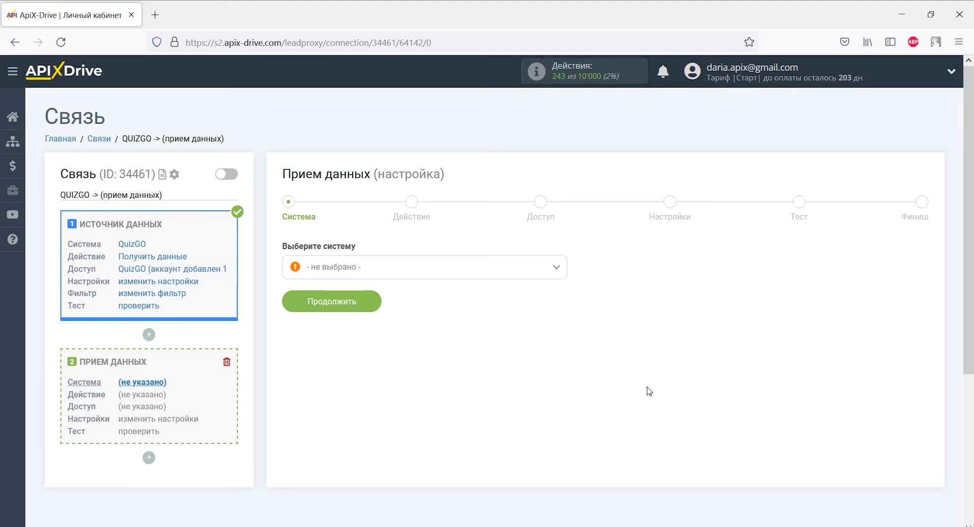
{"action": "left_click", "coordinate": [558, 276]}
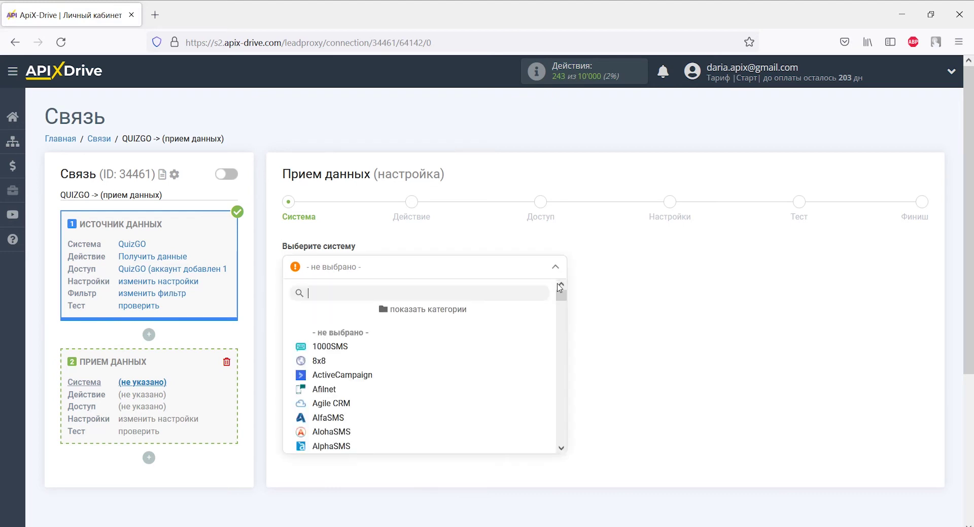
{"action": "left_click_drag", "start_coordinate": [561, 299], "coordinate": [561, 332]}
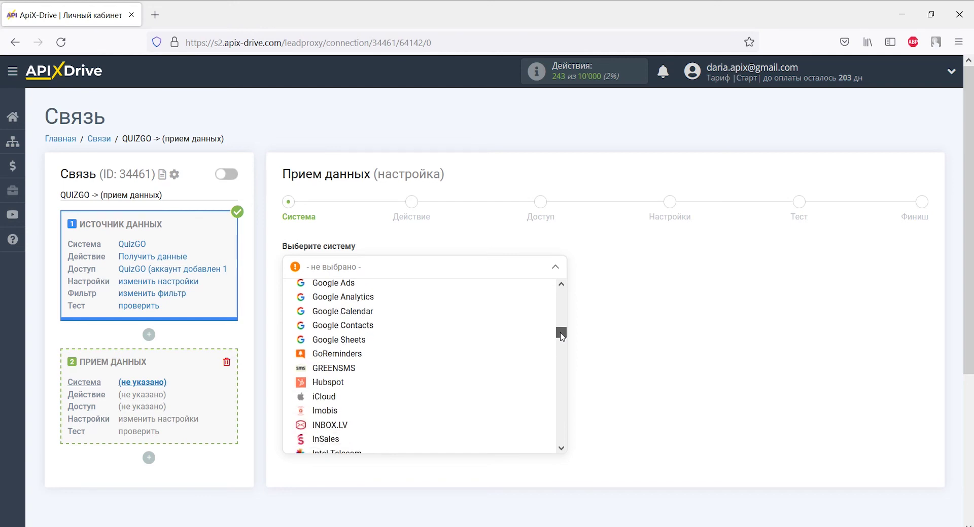
{"action": "left_click", "coordinate": [381, 346]}
{"action": "left_click", "coordinate": [364, 308]}
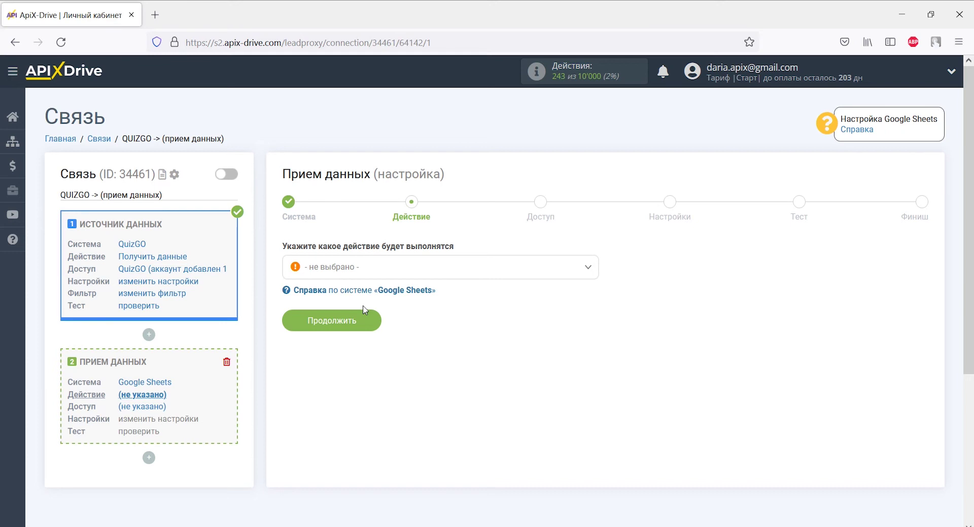
{"action": "left_click", "coordinate": [359, 275]}
{"action": "left_click", "coordinate": [357, 346]}
{"action": "left_click", "coordinate": [359, 324]}
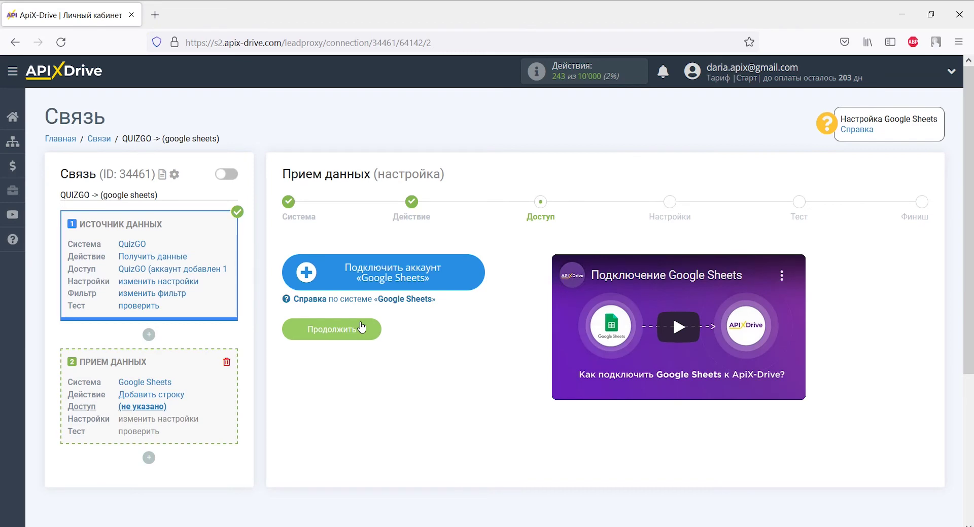
Sign in with the Google account's e-mail and password and grant ApiX-Drive access.
{"action": "left_click", "coordinate": [327, 277]}
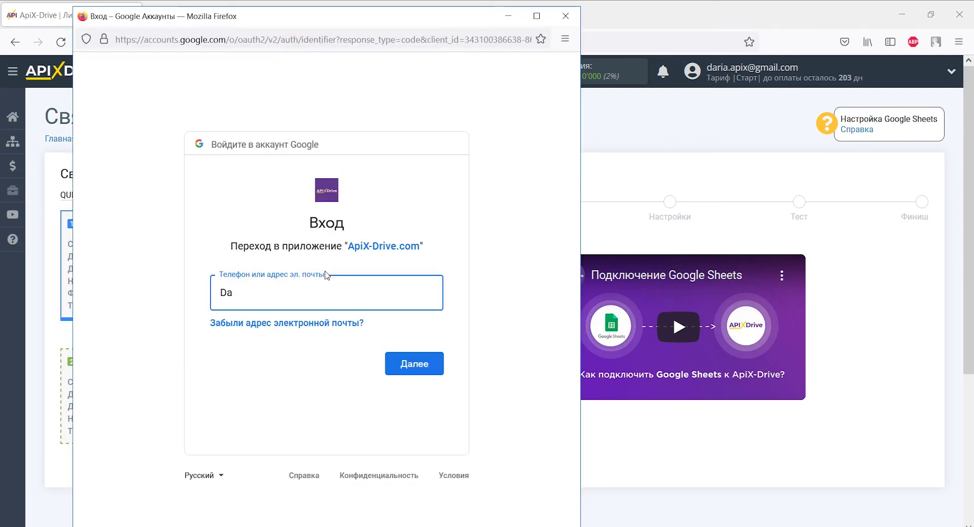
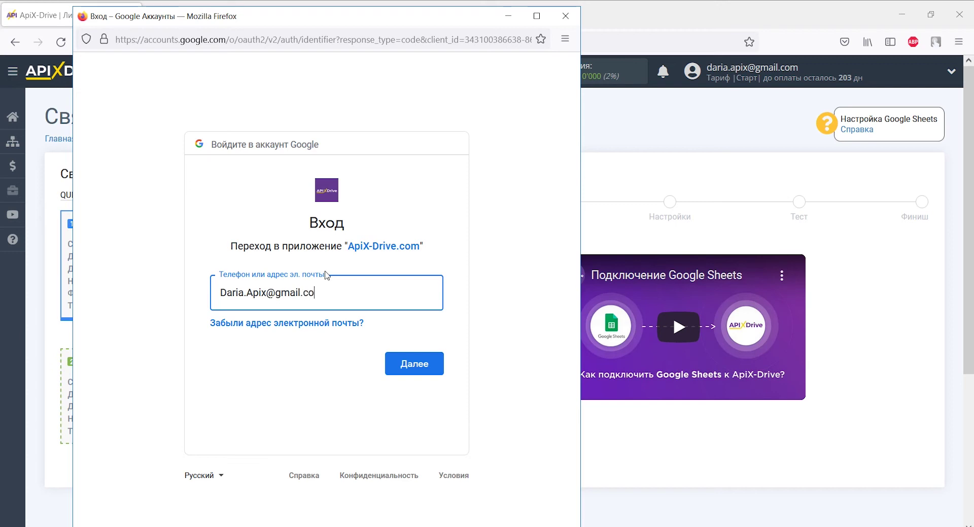
{"action": "key", "text": "Return"}
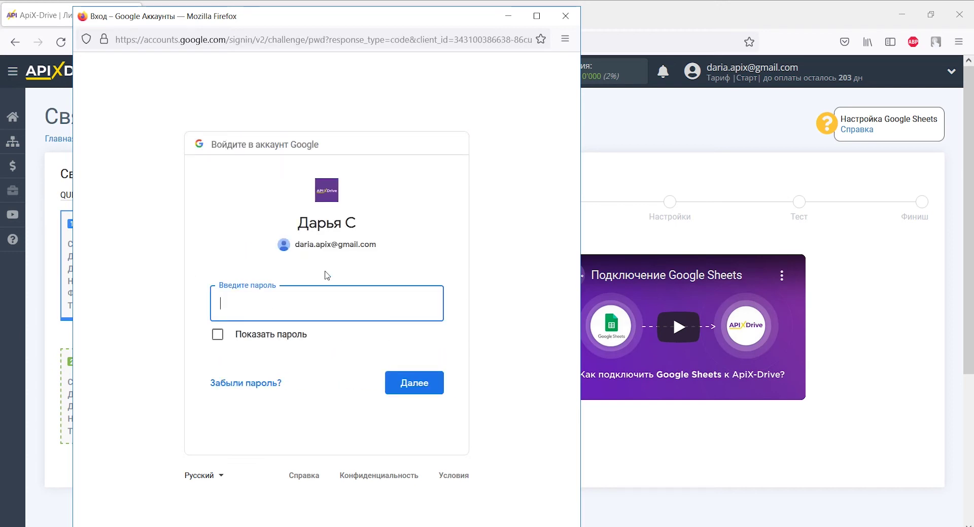
{"action": "type", "text": "•••••••••••••"}
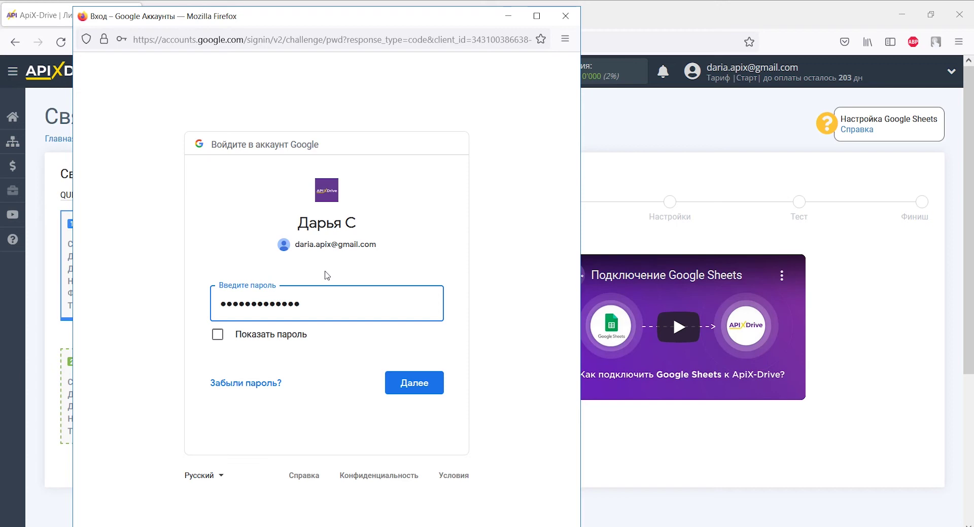
{"action": "key", "text": "Return"}
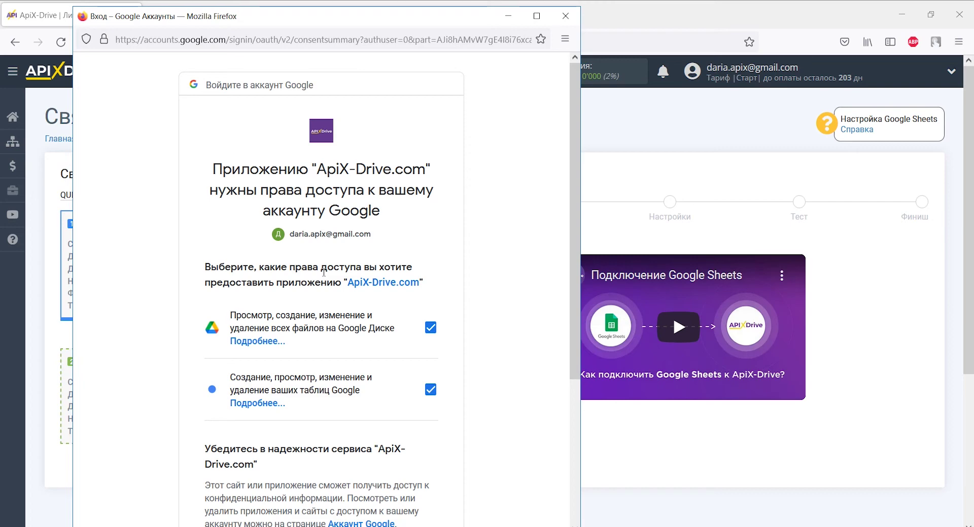
{"action": "scroll", "coordinate": [324, 272], "scroll_direction": "down", "scroll_amount": 4}
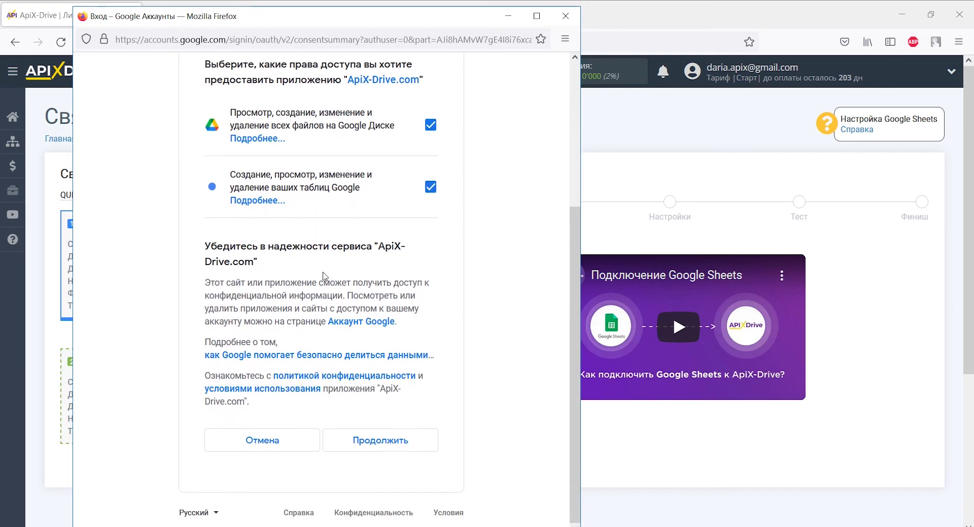
{"action": "left_click", "coordinate": [388, 440]}
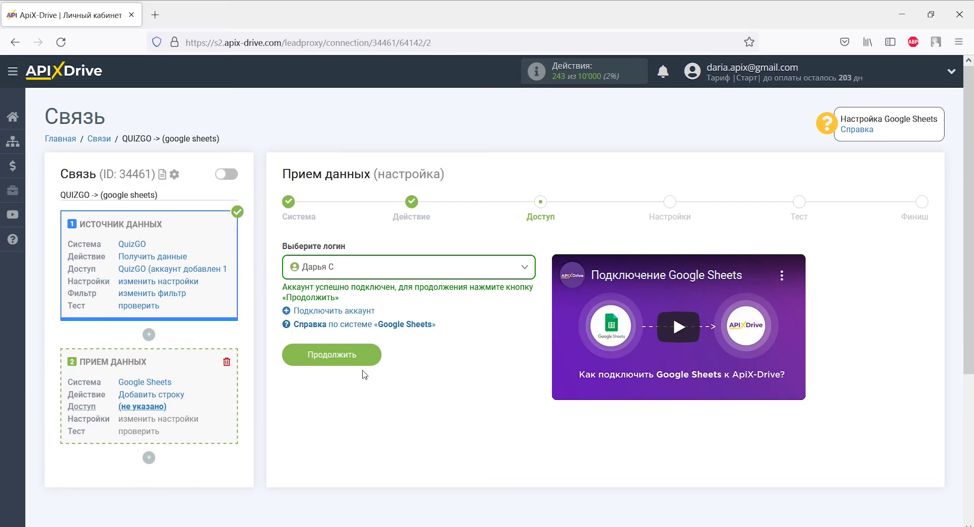
Choose file Данные из QuizGO and sheet Лист1 as the row destination.
{"action": "left_click", "coordinate": [362, 355]}
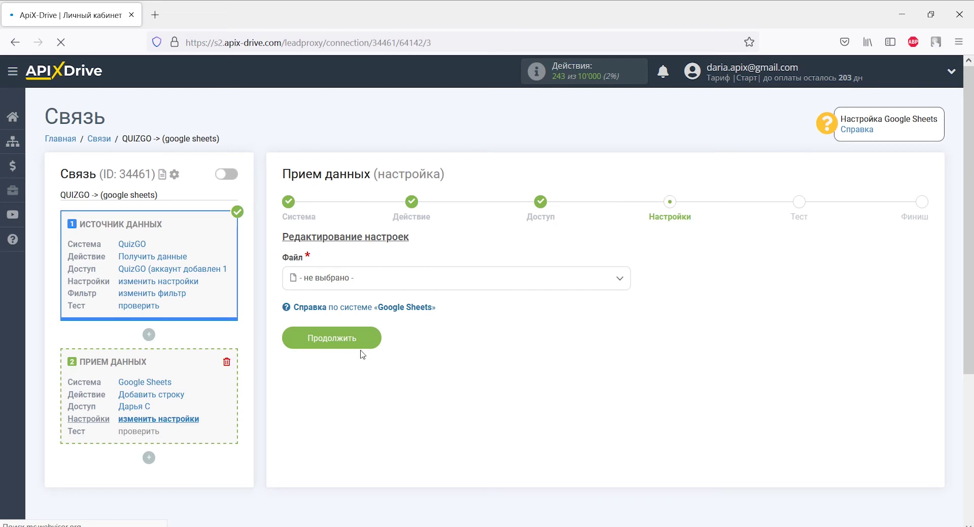
{"action": "left_click", "coordinate": [357, 278]}
{"action": "left_click", "coordinate": [354, 341]}
{"action": "left_click", "coordinate": [354, 345]}
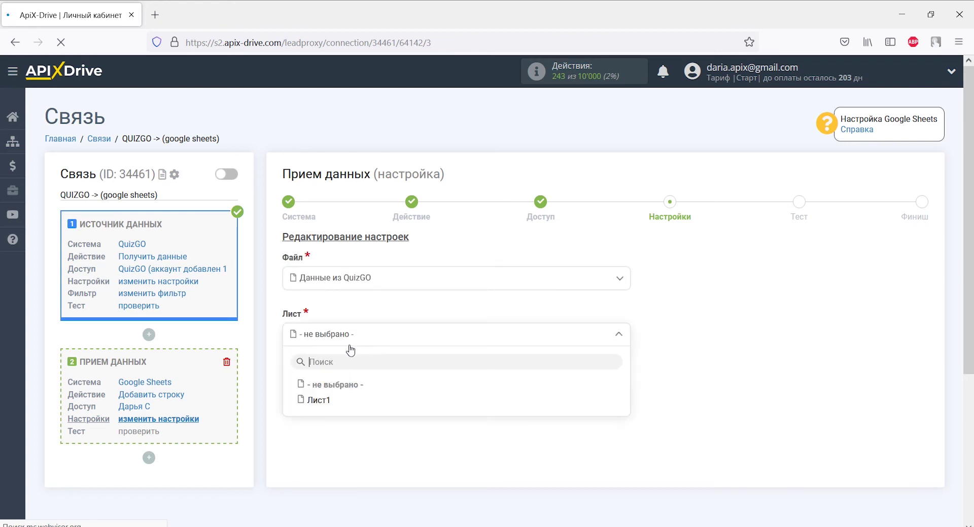
{"action": "left_click", "coordinate": [327, 399]}
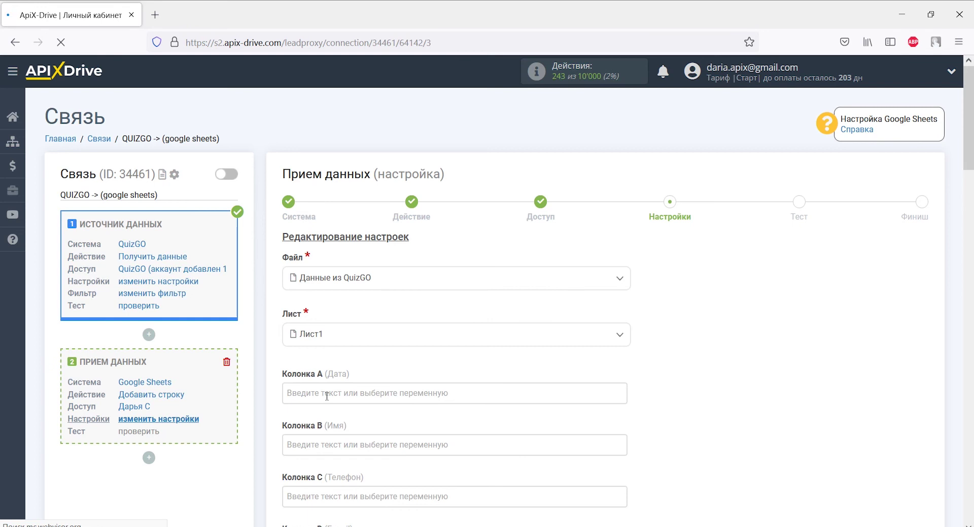
Map column A to the lead creation date and column B to the contact name.
{"action": "scroll", "coordinate": [326, 396], "scroll_direction": "down", "scroll_amount": 4}
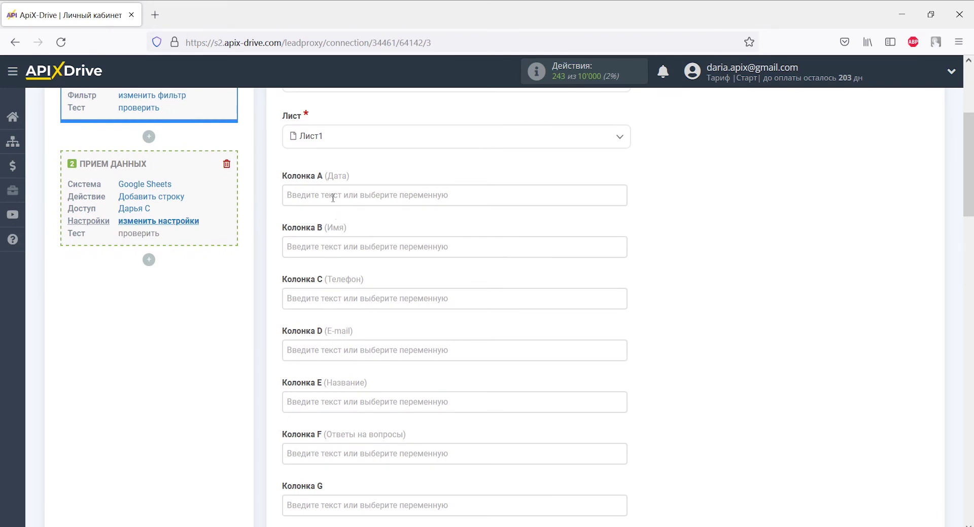
{"action": "left_click", "coordinate": [332, 198]}
{"action": "left_click_drag", "start_coordinate": [618, 251], "coordinate": [619, 337]}
{"action": "left_click", "coordinate": [503, 347]}
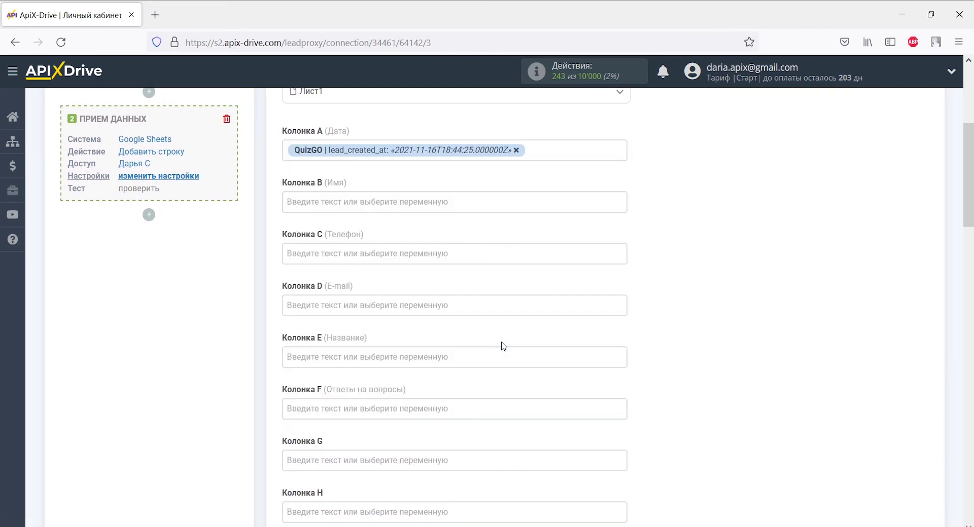
{"action": "left_click", "coordinate": [417, 203]}
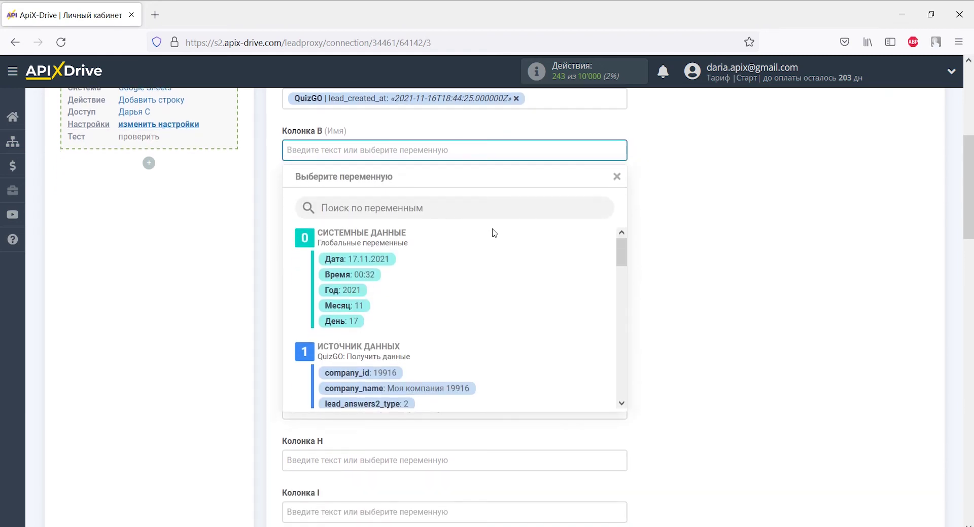
{"action": "left_click_drag", "start_coordinate": [621, 253], "coordinate": [623, 349]}
{"action": "left_click", "coordinate": [419, 298]}
Map column C to lead_contact_phone and column D to lead_contact_email.
{"action": "left_click", "coordinate": [396, 202]}
{"action": "left_click_drag", "start_coordinate": [622, 259], "coordinate": [621, 349]}
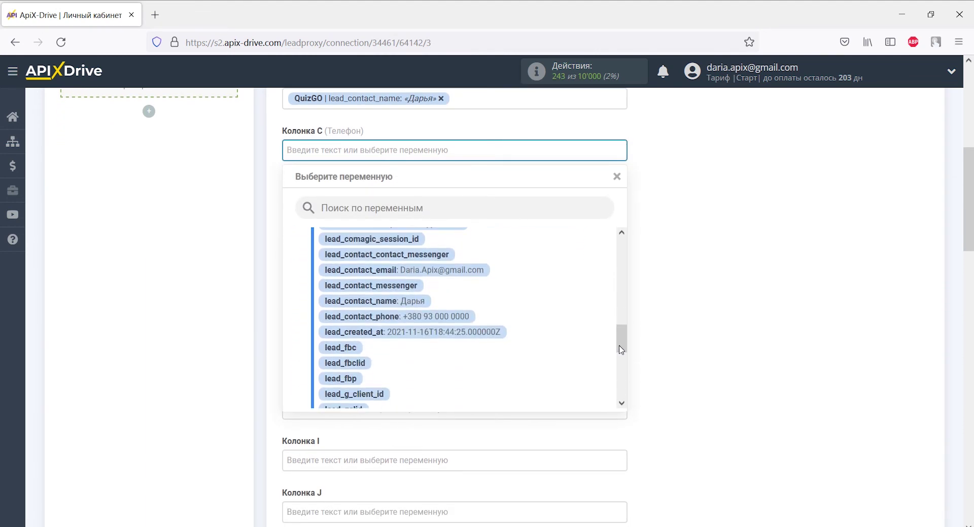
{"action": "left_click", "coordinate": [469, 317]}
{"action": "left_click", "coordinate": [419, 203]}
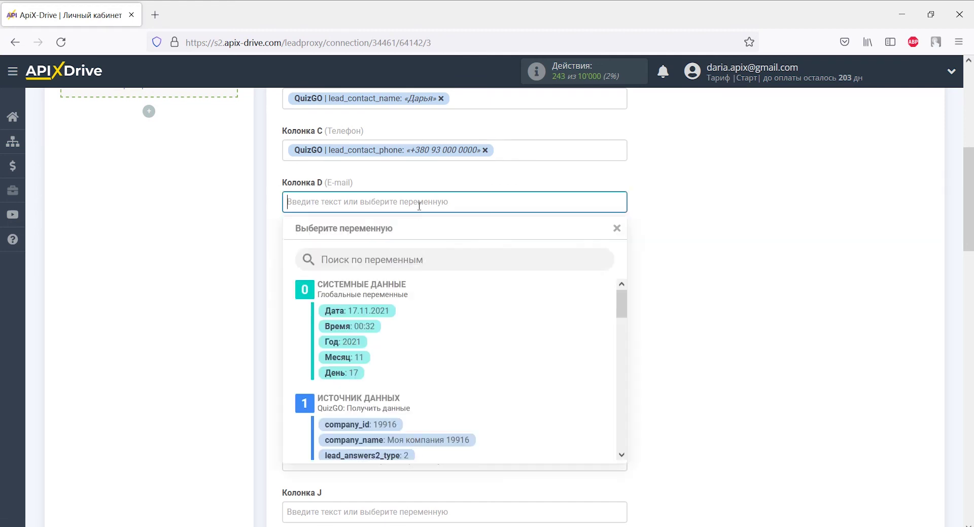
{"action": "left_click_drag", "start_coordinate": [619, 251], "coordinate": [629, 341]}
{"action": "left_click", "coordinate": [473, 277]}
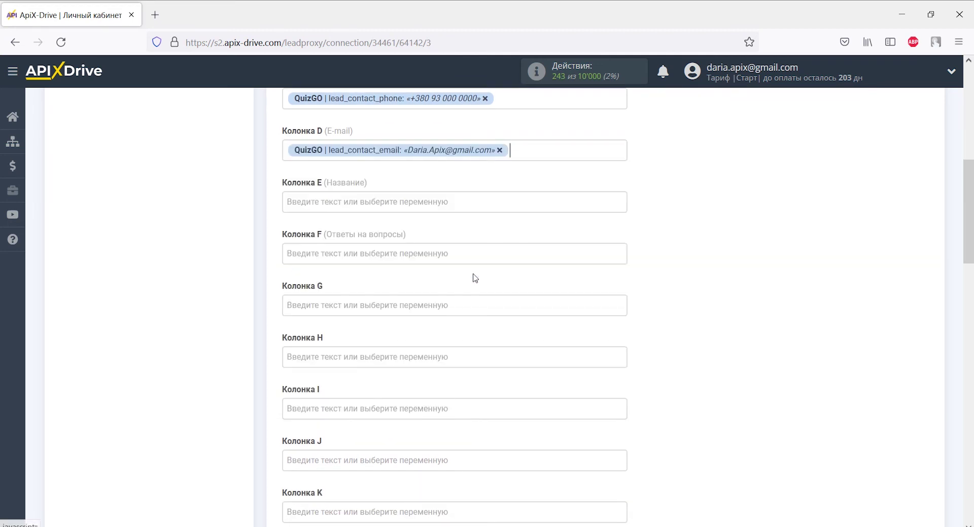
Map column E to quiz_name and column F to lead_answers_0_answer_0_title.
{"action": "left_click", "coordinate": [450, 202]}
{"action": "left_click_drag", "start_coordinate": [619, 259], "coordinate": [624, 402]}
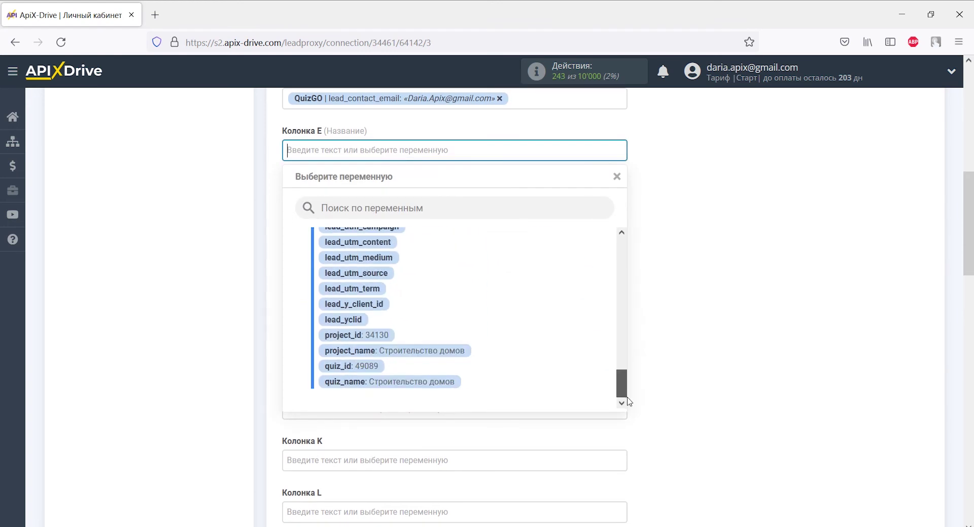
{"action": "left_click", "coordinate": [454, 384]}
{"action": "left_click", "coordinate": [367, 205]}
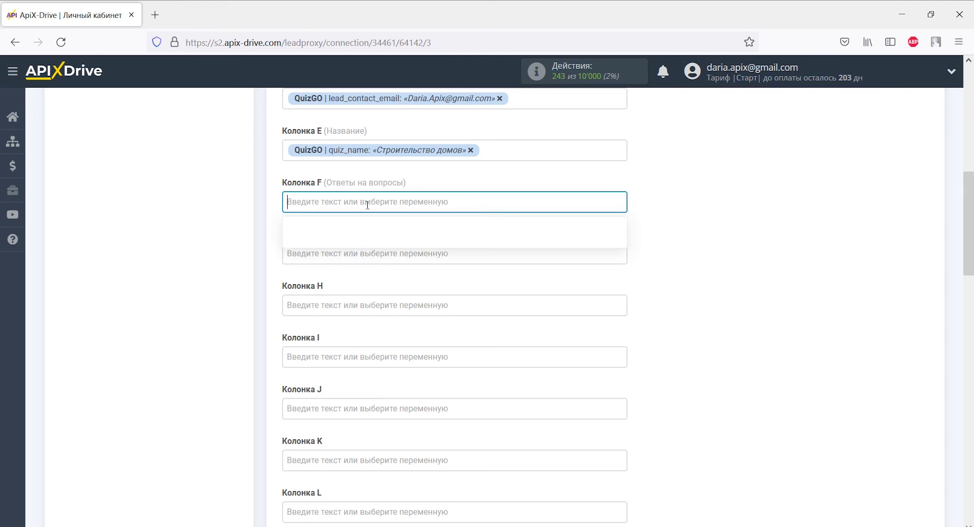
{"action": "left_click_drag", "start_coordinate": [621, 258], "coordinate": [620, 308]}
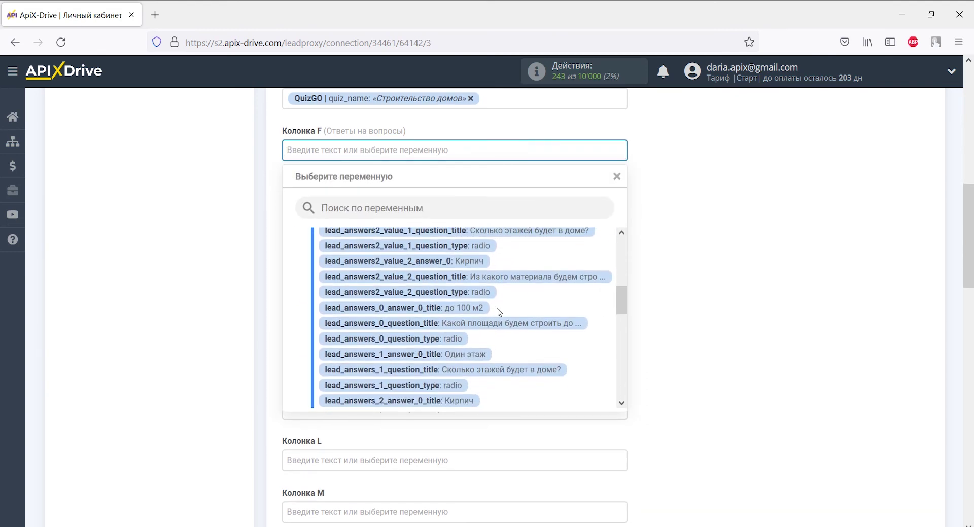
{"action": "left_click", "coordinate": [474, 308]}
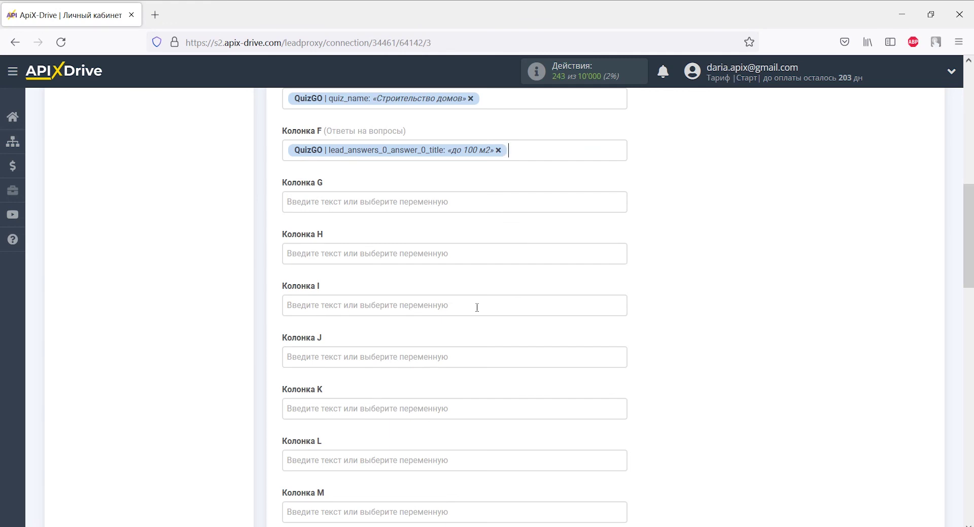
Add the Один этаж and Кирпич answer variables on new lines in column F.
{"action": "key", "text": "Return"}
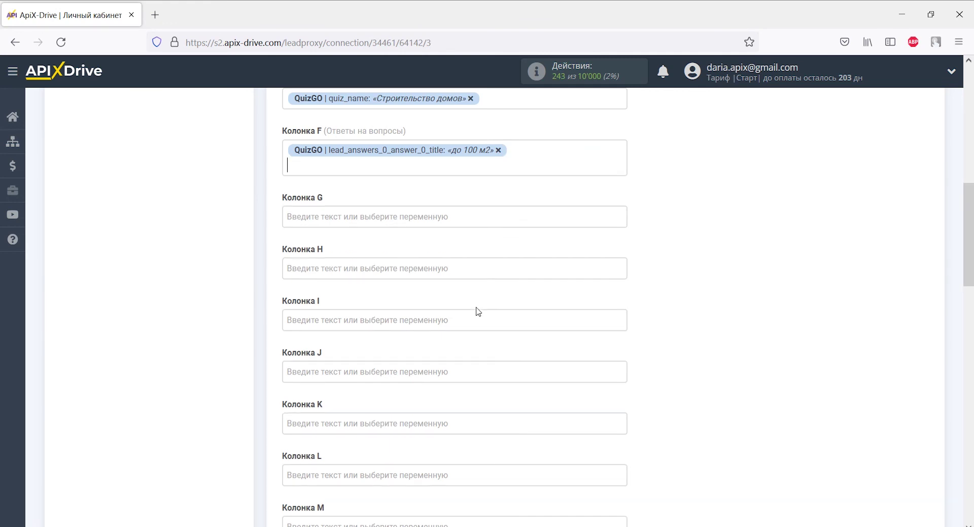
{"action": "left_click", "coordinate": [403, 173]}
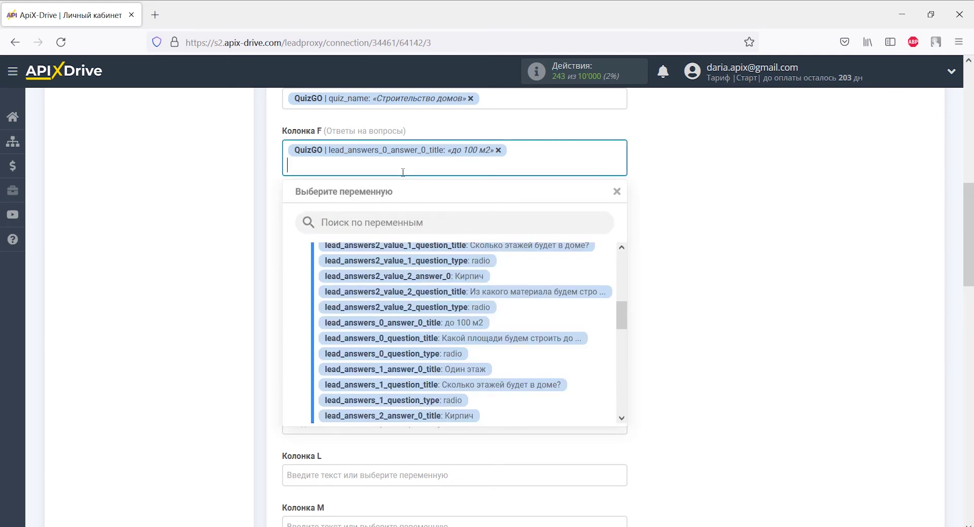
{"action": "left_click", "coordinate": [442, 368]}
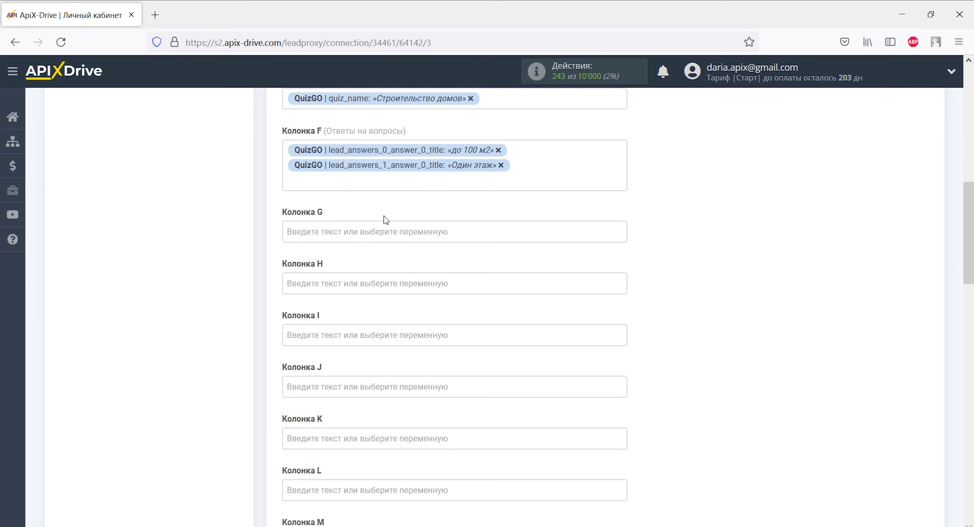
{"action": "left_click", "coordinate": [369, 178]}
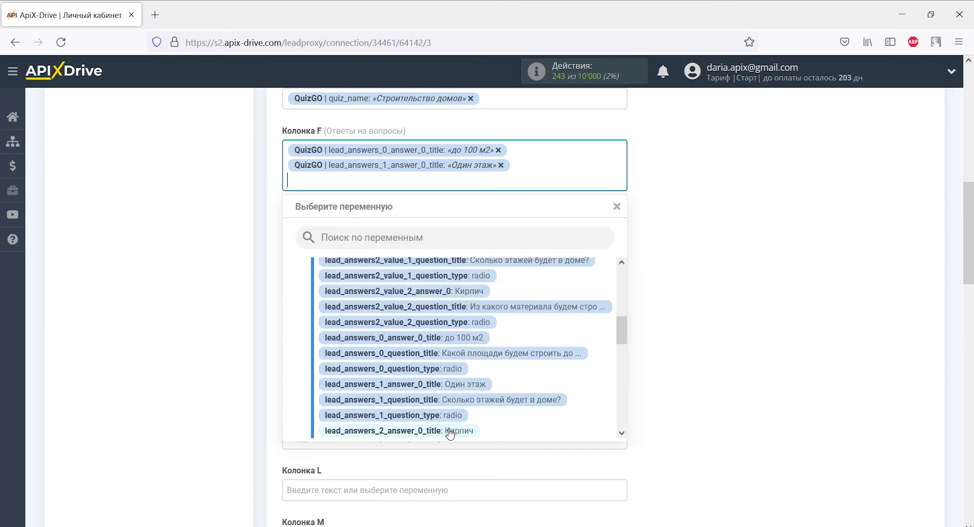
{"action": "left_click", "coordinate": [450, 431]}
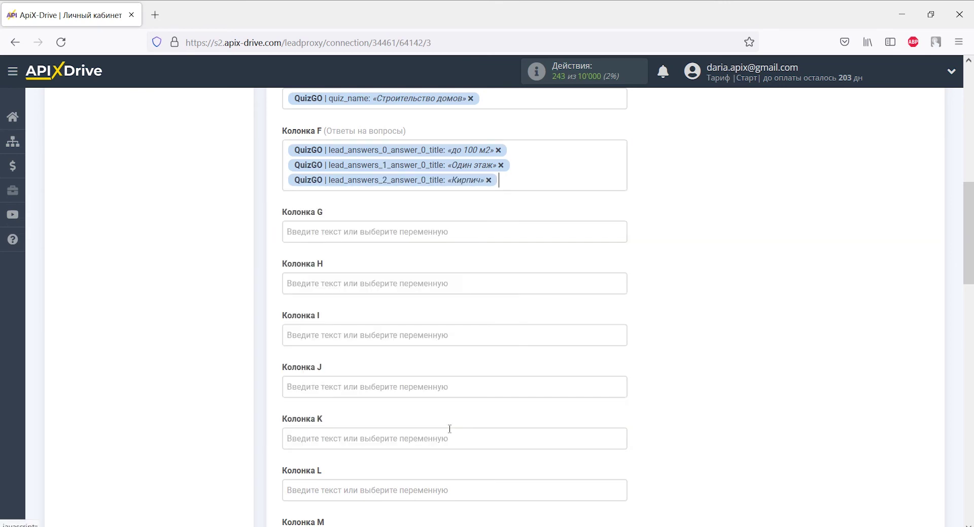
Enter the text 'Данные из QuizGo' into column G.
{"action": "left_click", "coordinate": [380, 232]}
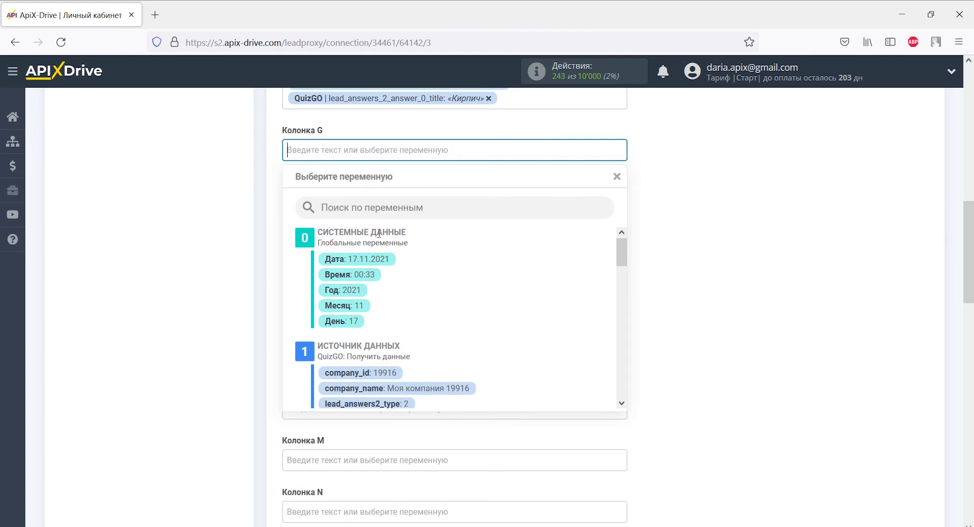
{"action": "type", "text": "Дан"}
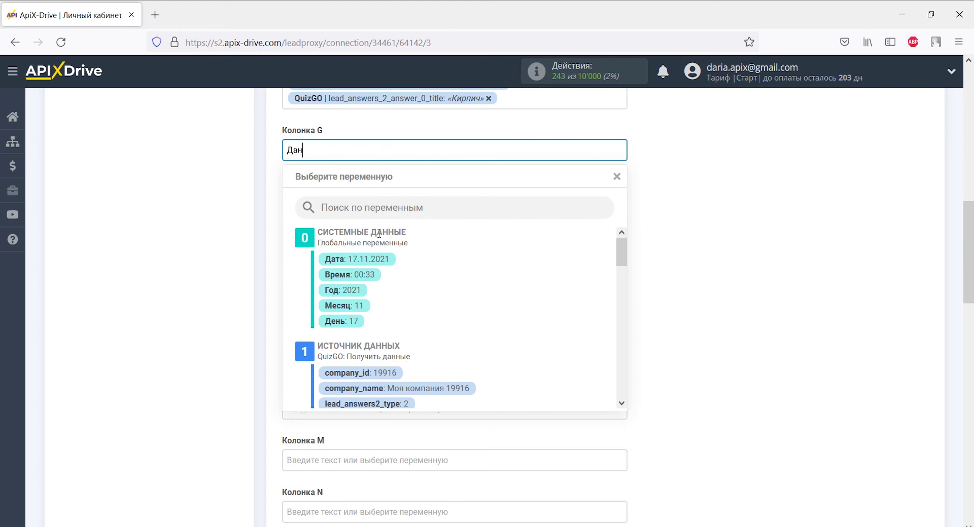
{"action": "type", "text": "ные из QuizGo"}
{"action": "left_click", "coordinate": [263, 230]}
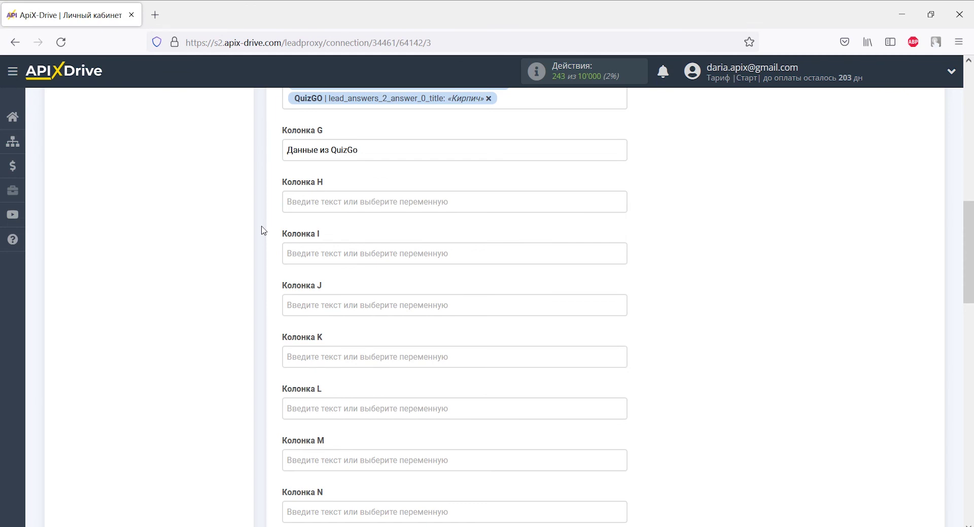
{"action": "scroll", "coordinate": [262, 230], "scroll_direction": "down", "scroll_amount": 15}
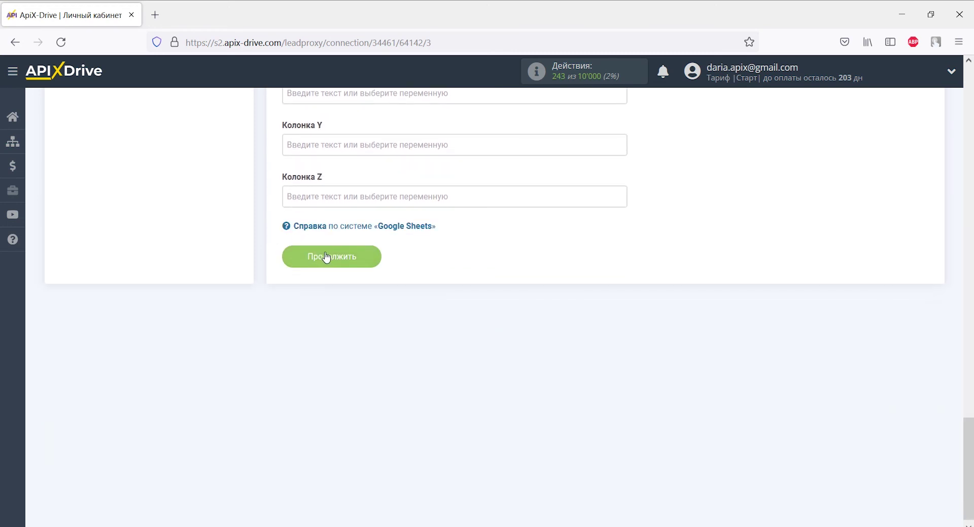
Save the column mapping and send the previewed test row to Google Sheets.
{"action": "left_click", "coordinate": [324, 256]}
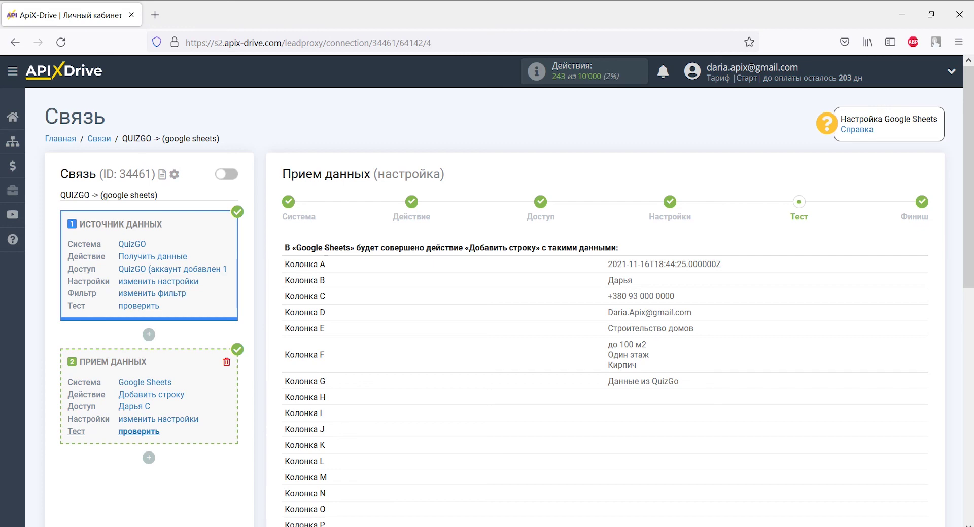
{"action": "scroll", "coordinate": [326, 252], "scroll_direction": "down", "scroll_amount": 7}
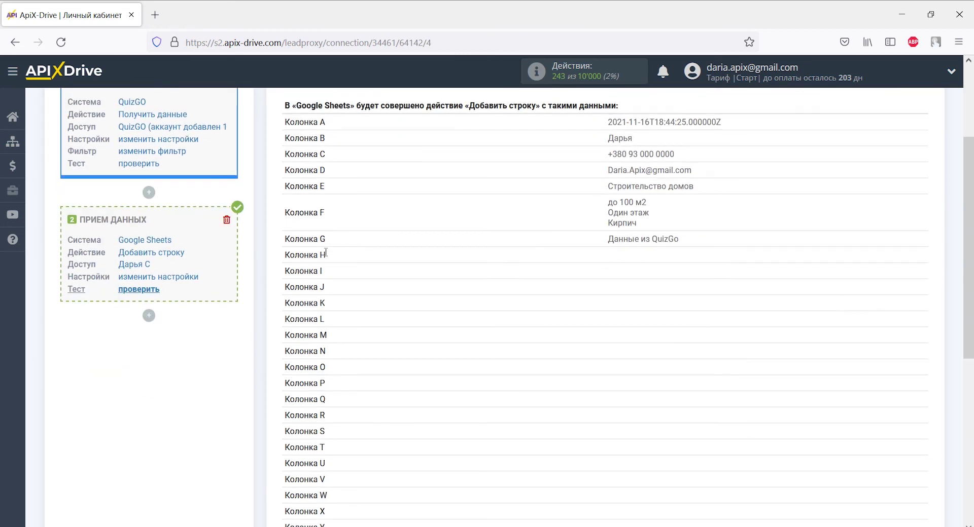
{"action": "left_click", "coordinate": [434, 354]}
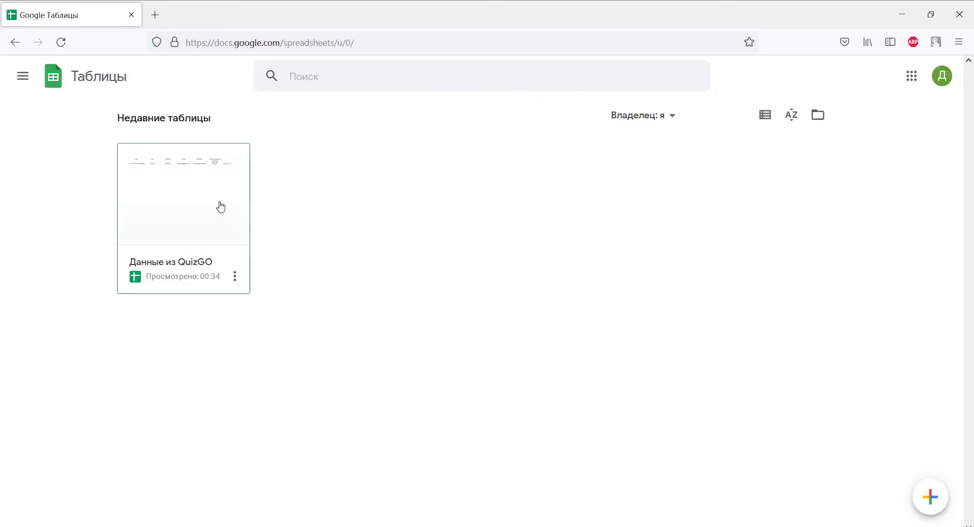
Open the 'Данные из QuizGO' spreadsheet and check the test lead's data in row 2.
{"action": "left_click", "coordinate": [221, 205]}
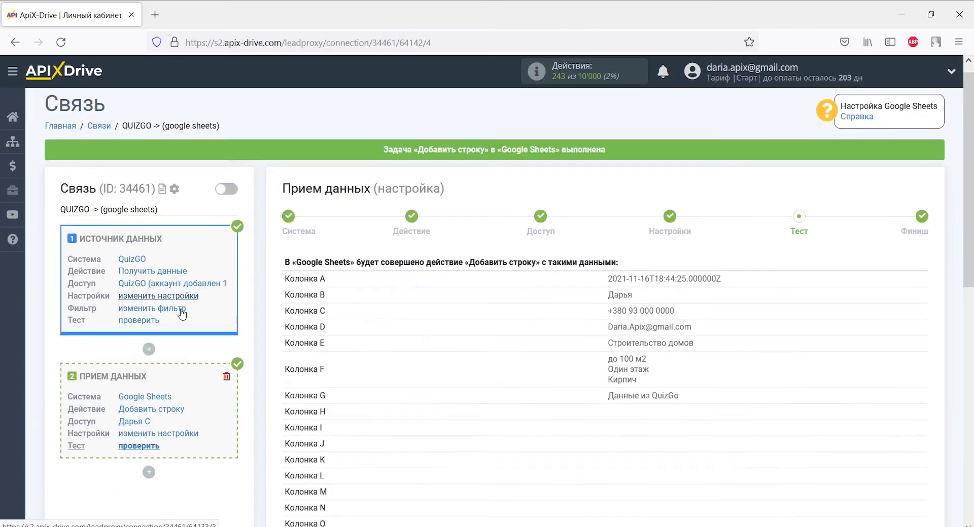
{"action": "scroll", "coordinate": [188, 313], "scroll_direction": "down", "scroll_amount": 8}
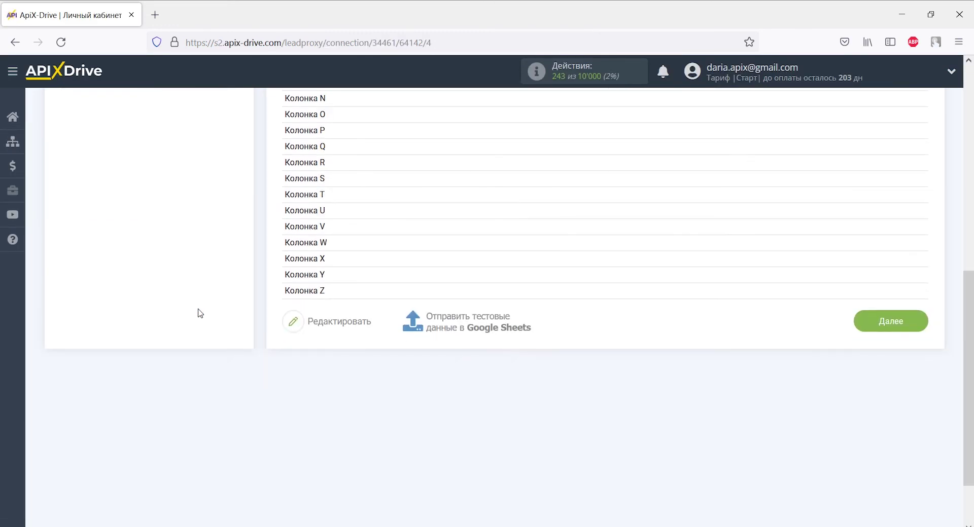
Finish the data receiving setup and turn on auto-update for the QUIZGO -> Google Sheets connection.
{"action": "left_click", "coordinate": [865, 326]}
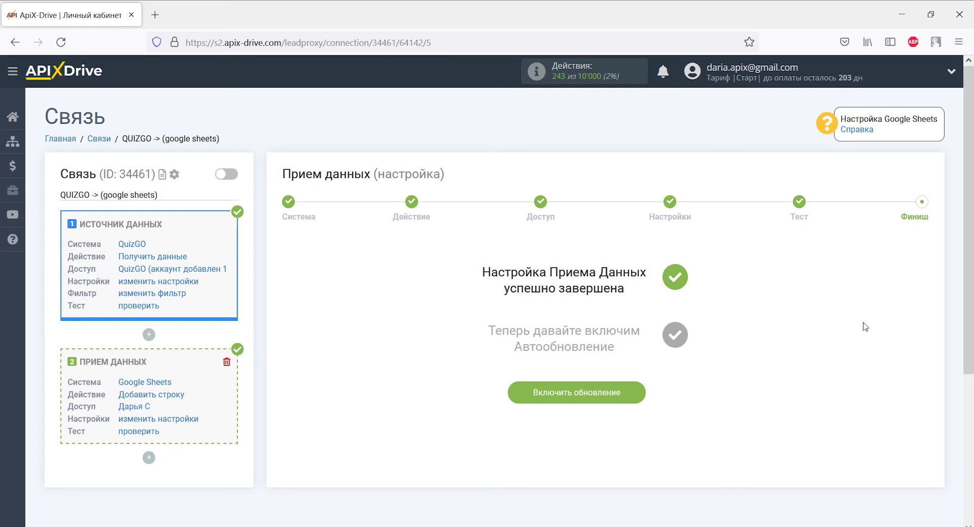
{"action": "left_click", "coordinate": [625, 394]}
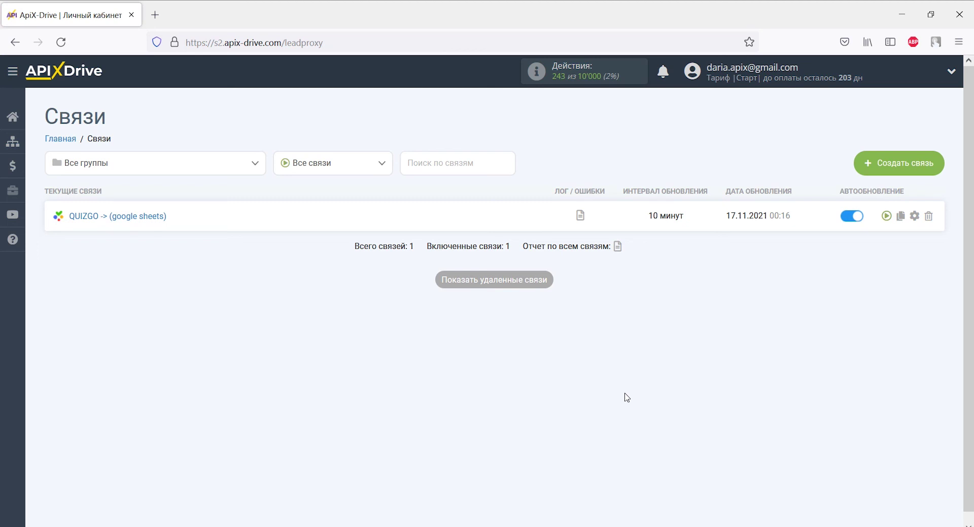
Change the connection's update interval from 10 to 5 минут and save.
{"action": "left_click", "coordinate": [914, 217]}
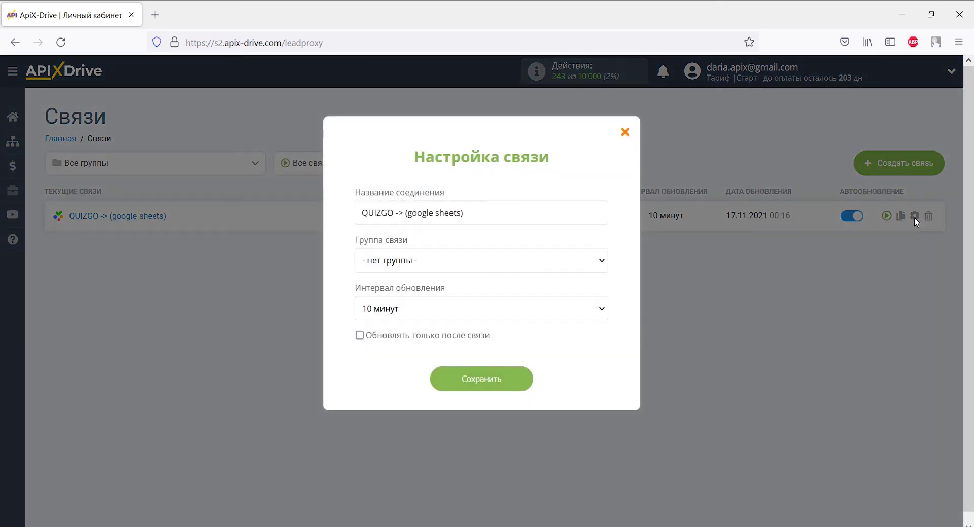
{"action": "left_click", "coordinate": [598, 307]}
{"action": "left_click", "coordinate": [470, 130]}
{"action": "left_click", "coordinate": [497, 382]}
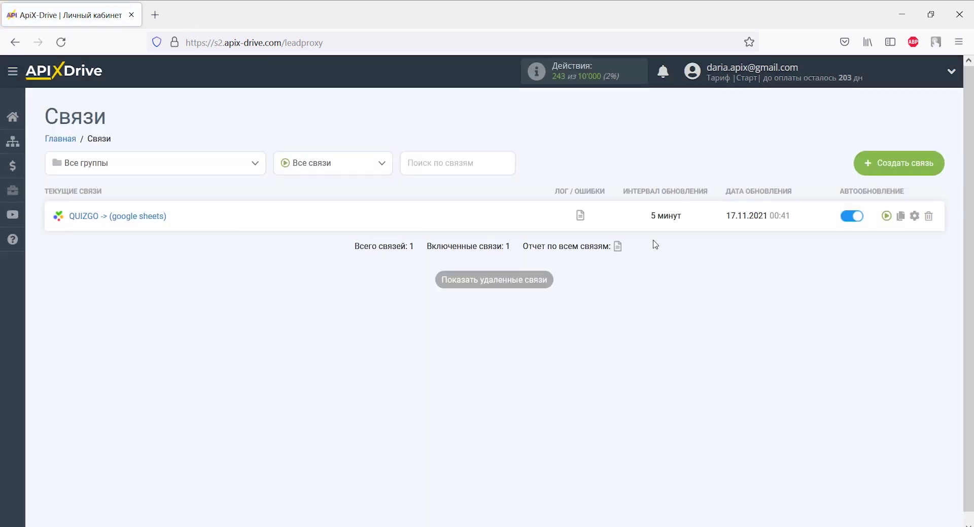